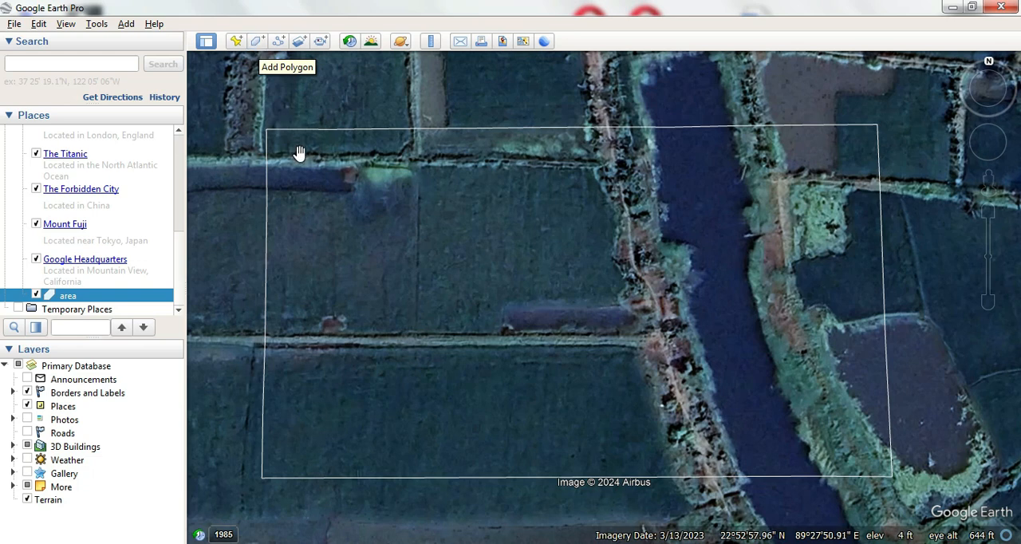
# - Start a new polygon and trace the four corners of the large central field parcel west of the river
pyautogui.click(257, 43)
pyautogui.moveTo(298, 49); pyautogui.dragTo(56, 30)
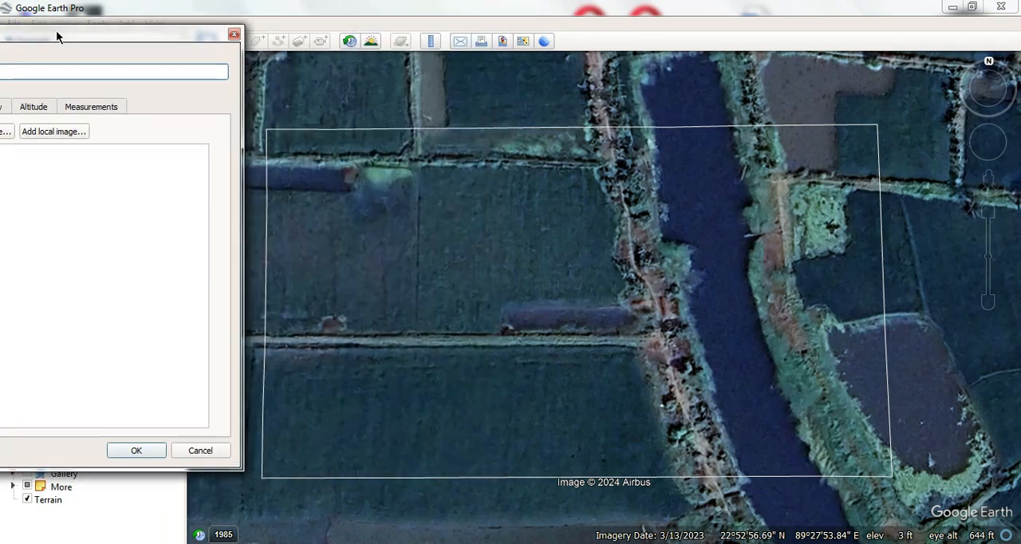
pyautogui.click(268, 160)
pyautogui.click(598, 163)
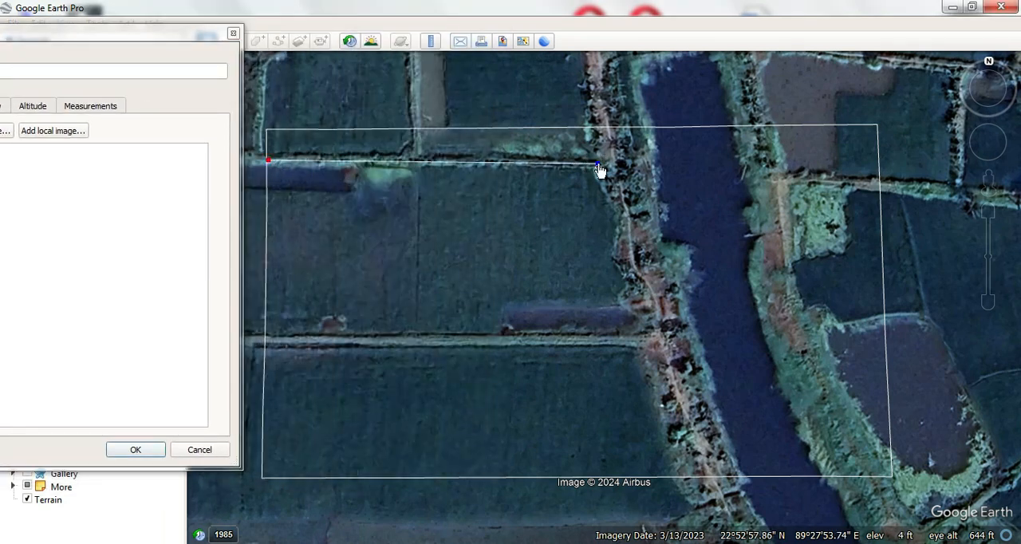
pyautogui.click(658, 332)
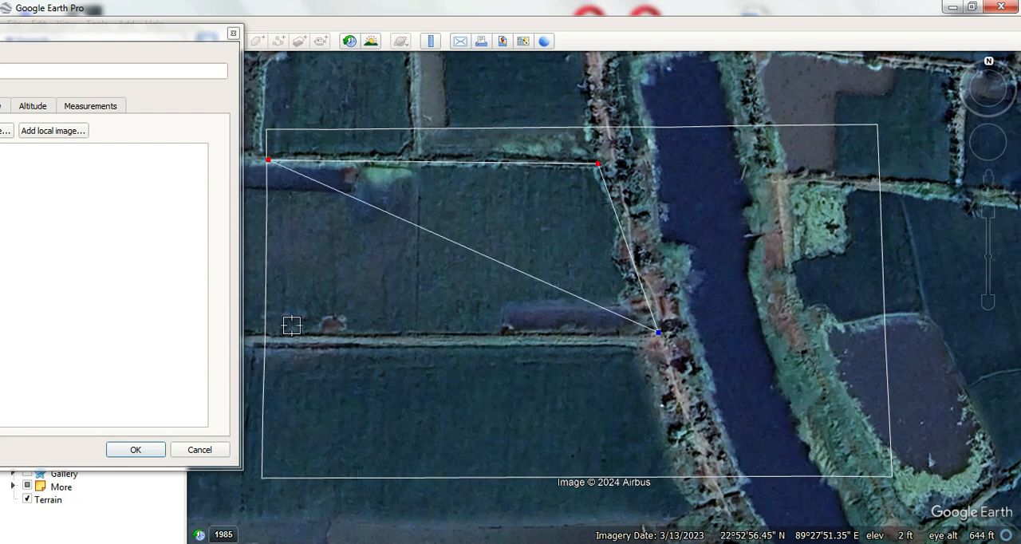
pyautogui.click(264, 333)
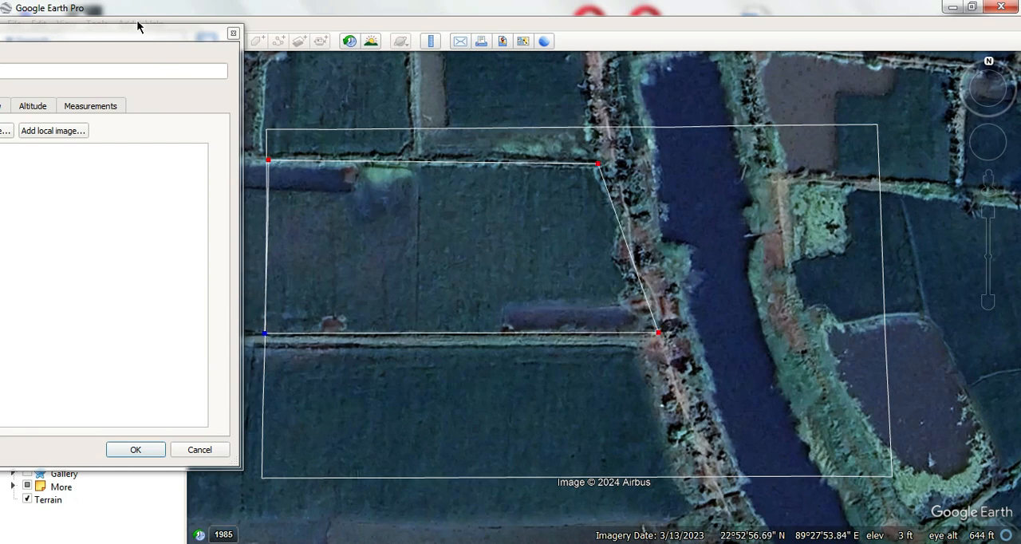
# - Name the new polygon "Agricultural field" and set its area color to green
pyautogui.moveTo(138, 22); pyautogui.dragTo(346, 25)
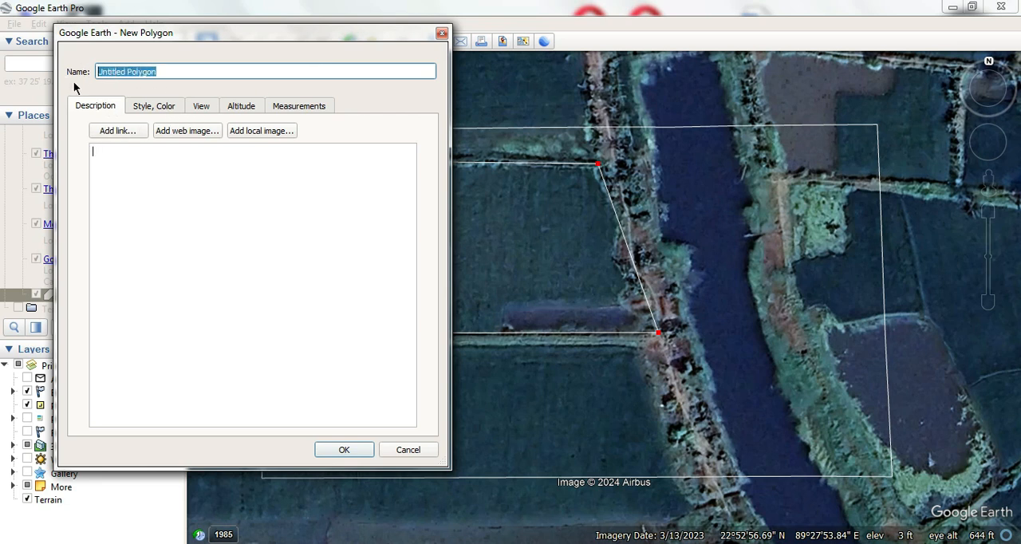
pyautogui.write('Agricultural field')
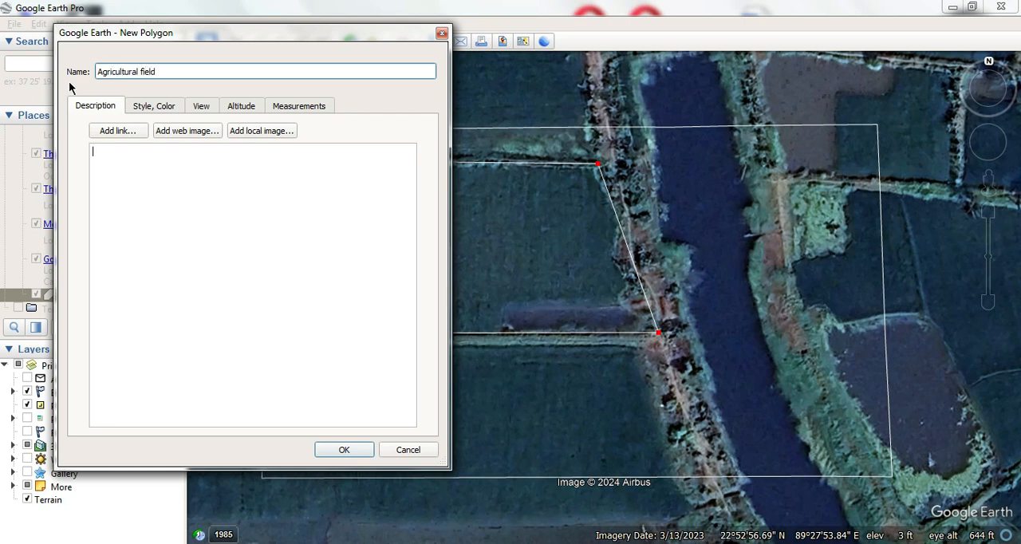
pyautogui.click(134, 109)
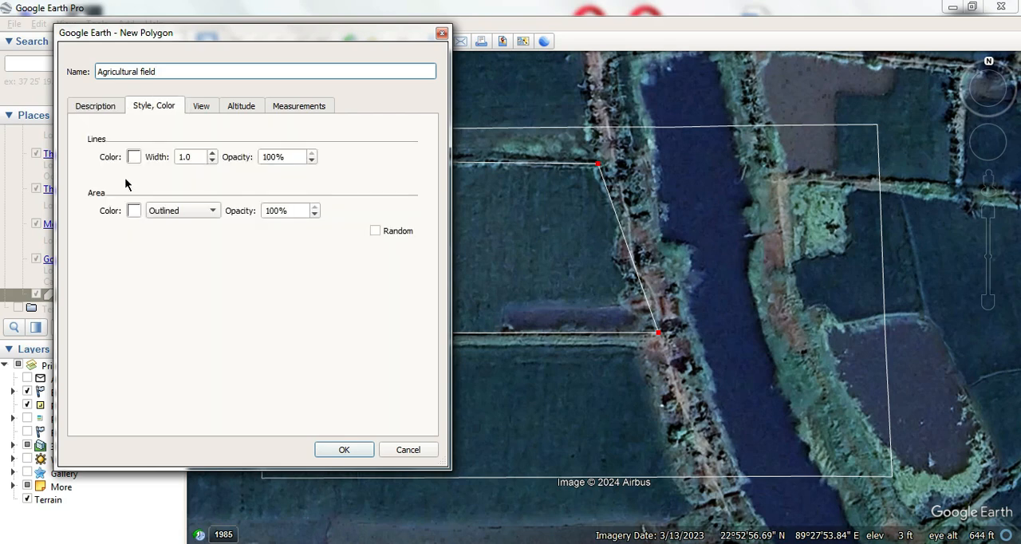
pyautogui.click(134, 211)
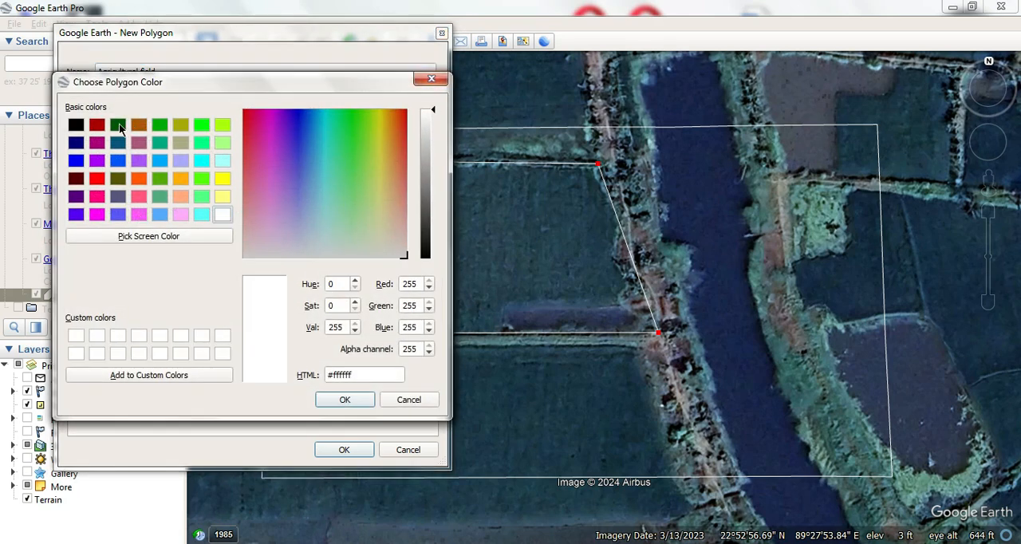
pyautogui.click(157, 126)
pyautogui.click(339, 402)
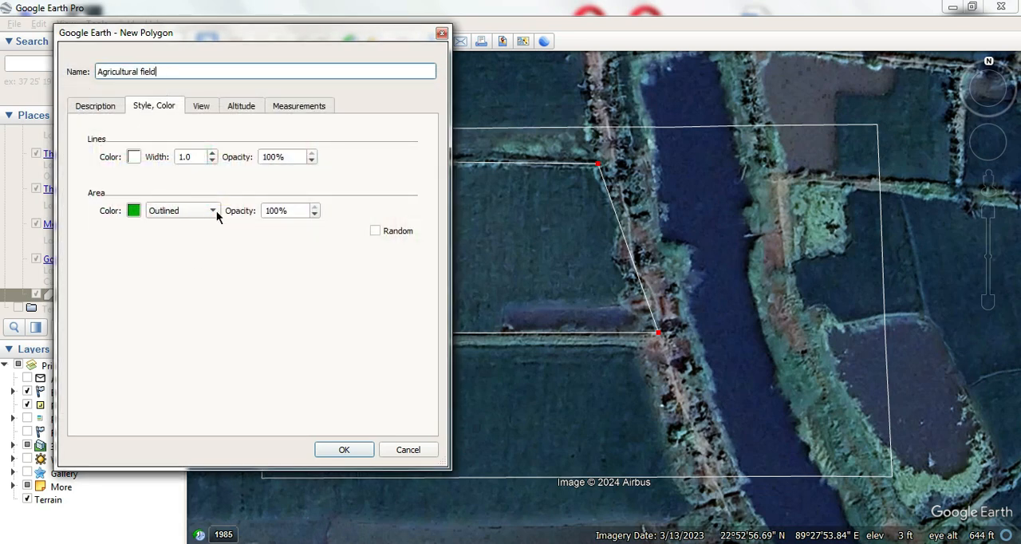
# - Try the Filled and Outlined area styles, and set the polygon to Filled+Outlined
pyautogui.click(211, 211)
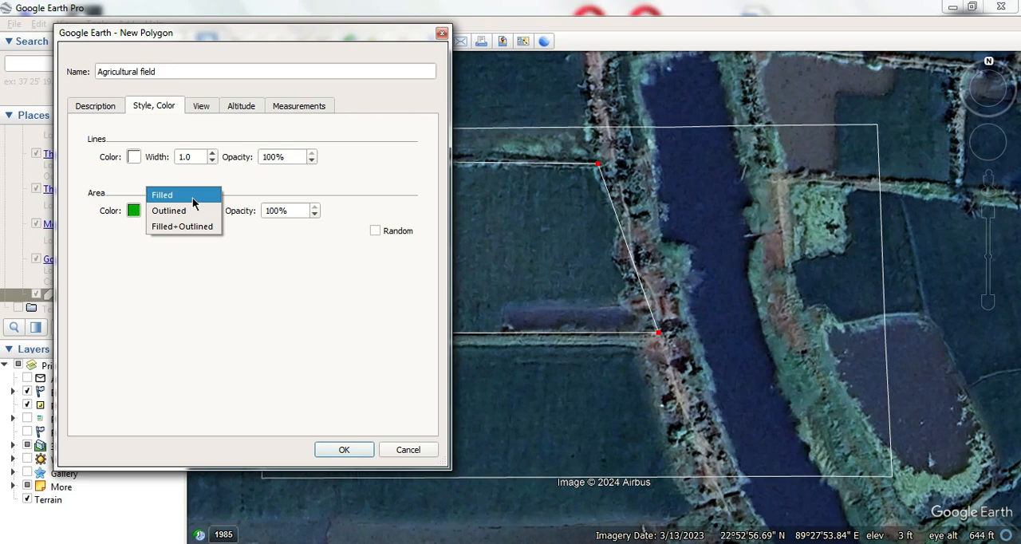
pyautogui.click(188, 198)
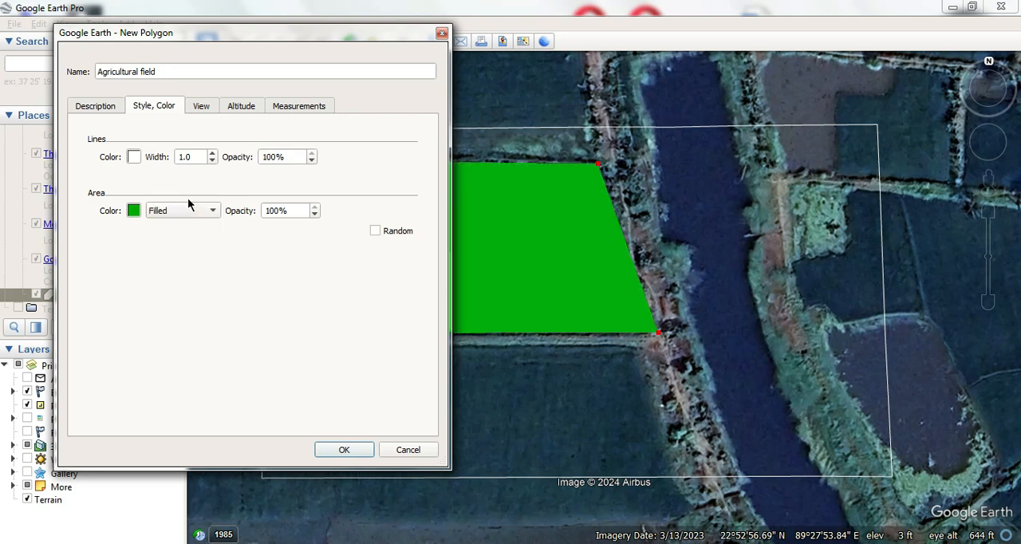
pyautogui.click(188, 211)
pyautogui.click(189, 227)
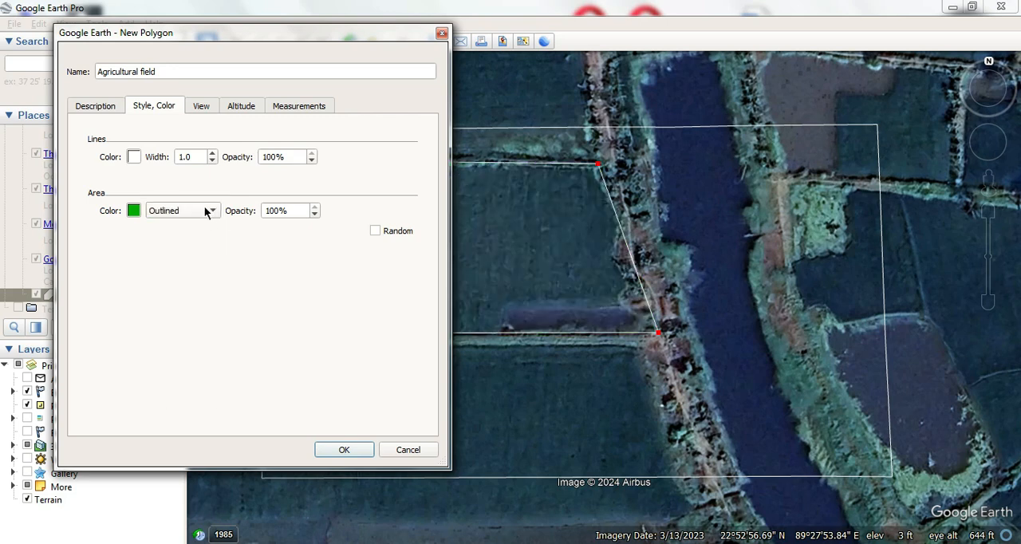
pyautogui.click(204, 209)
pyautogui.click(203, 227)
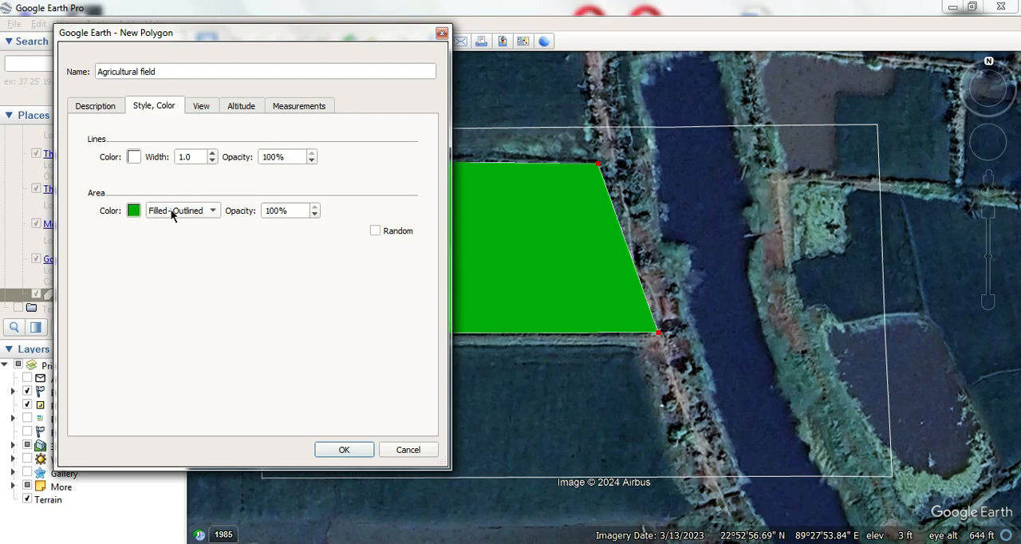
# - Set the polygon's line color to black and save the Agricultural field polygon
pyautogui.click(133, 158)
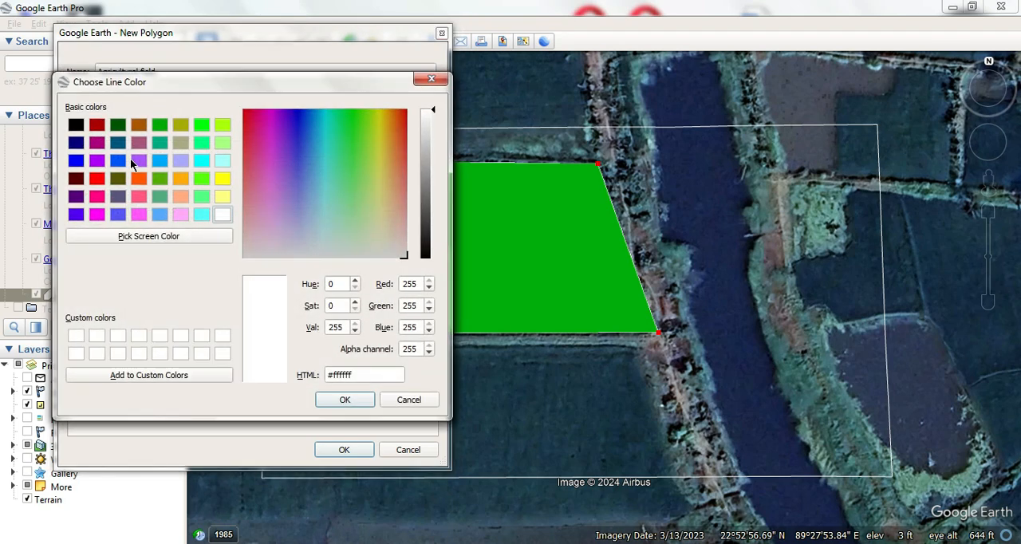
pyautogui.click(77, 127)
pyautogui.click(344, 398)
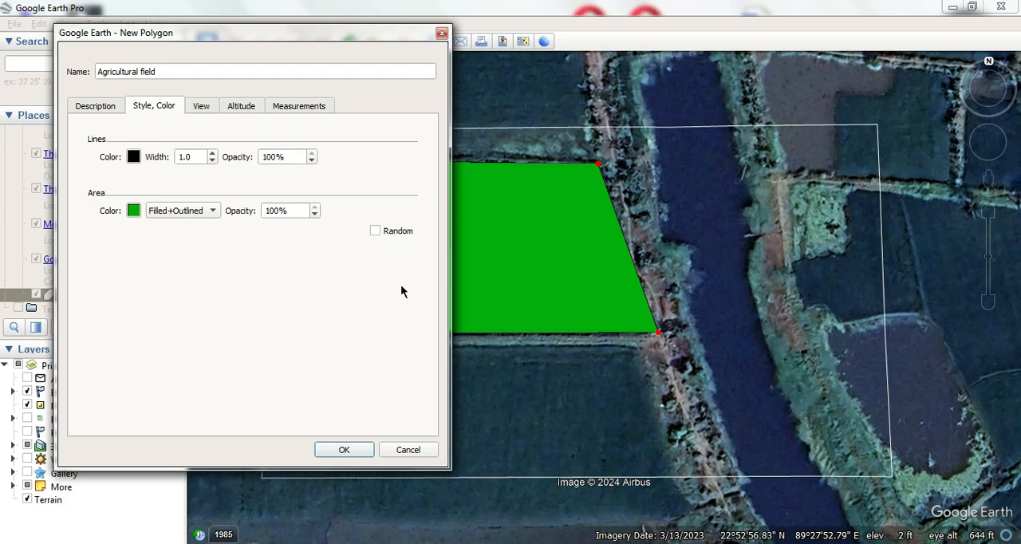
pyautogui.click(343, 450)
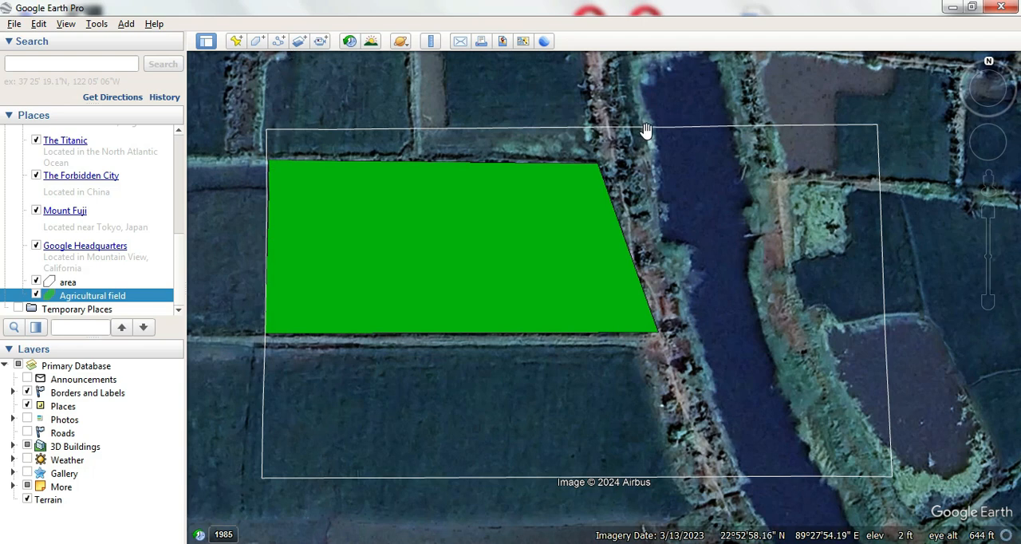
# - Add five more green polygons named "Agricultural field" over the remaining field parcels inside the area boundary
pyautogui.click(257, 41)
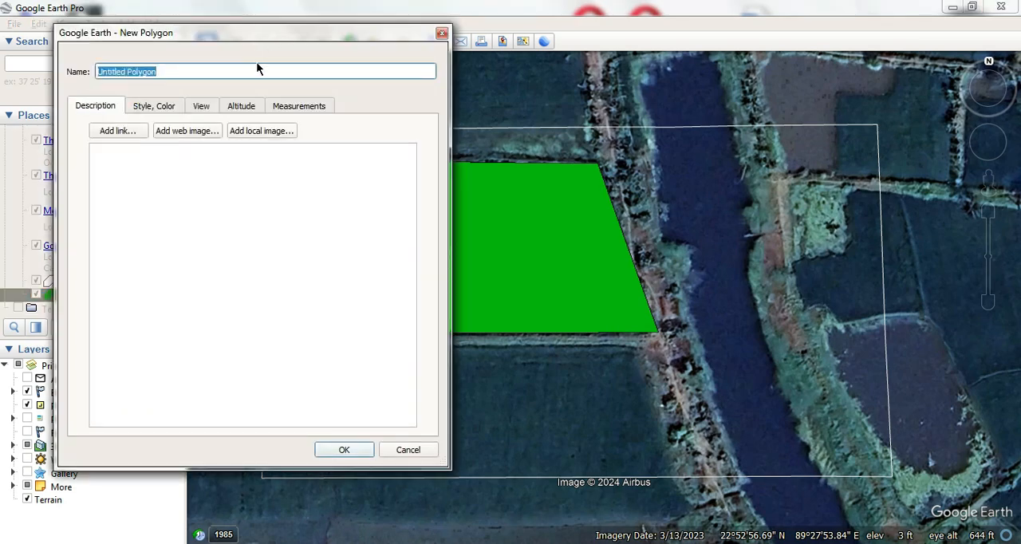
pyautogui.write('A')
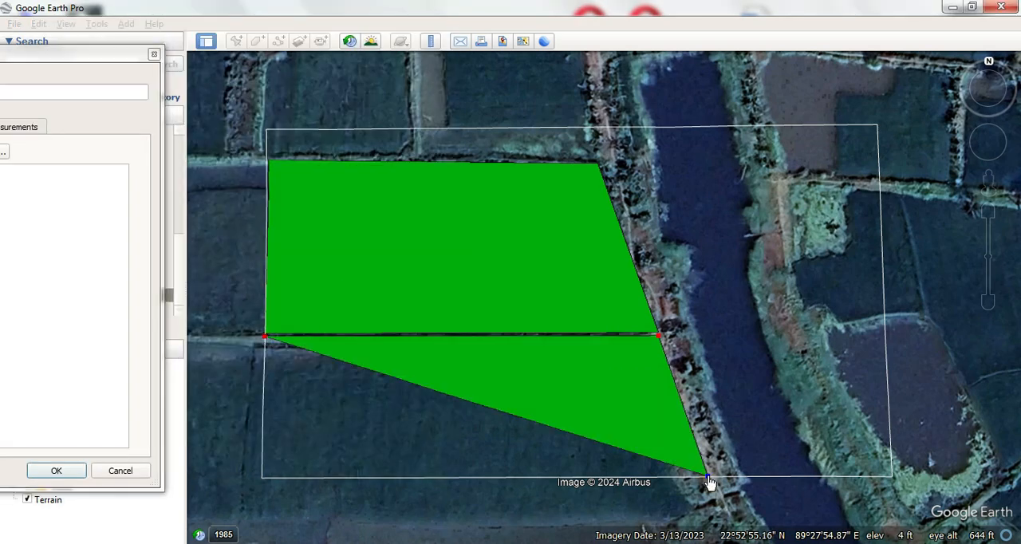
pyautogui.click(265, 476)
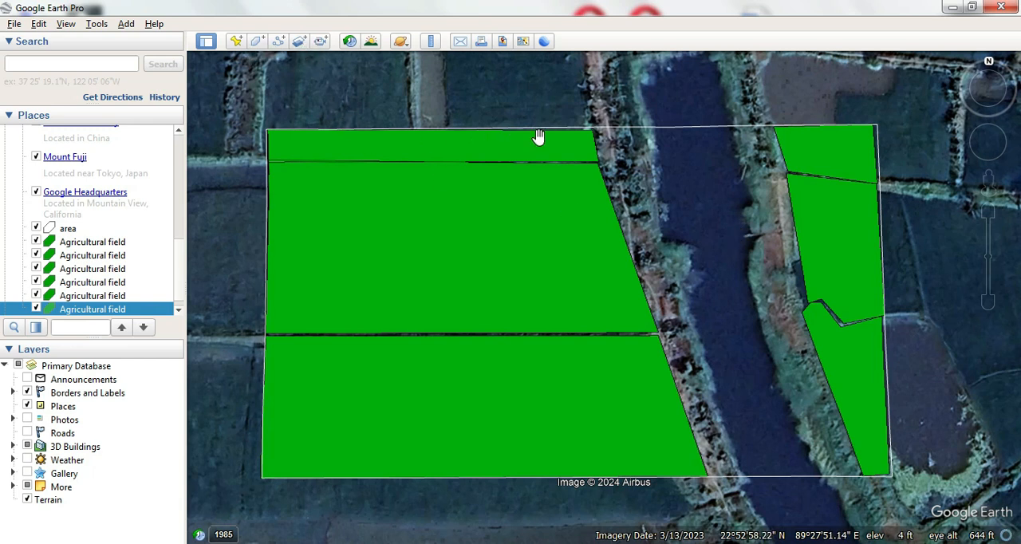
# - Add a polygon named "River" with blue area color #0000ff, tracing the river channel inside the area boundary
pyautogui.click(257, 42)
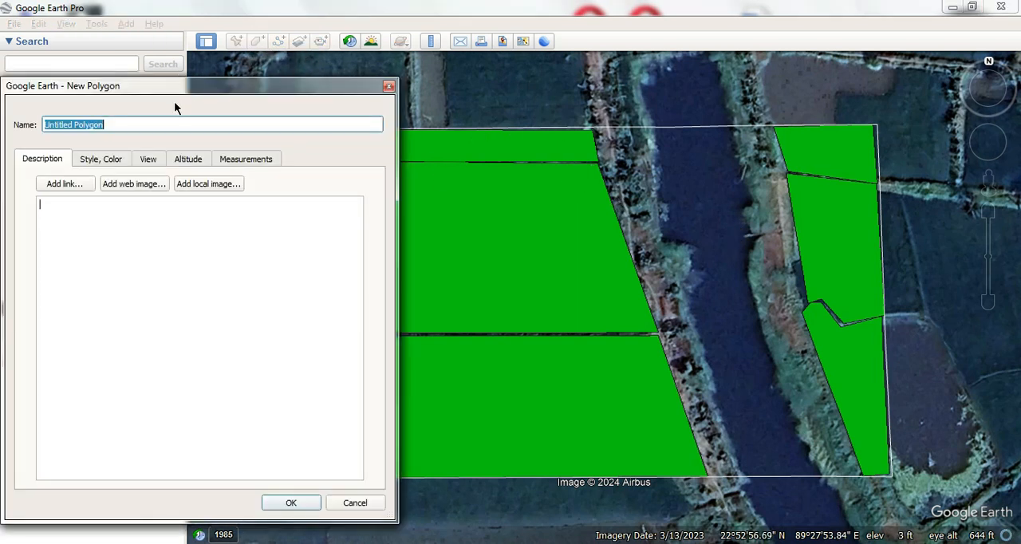
pyautogui.write('River')
pyautogui.click(87, 158)
pyautogui.click(82, 264)
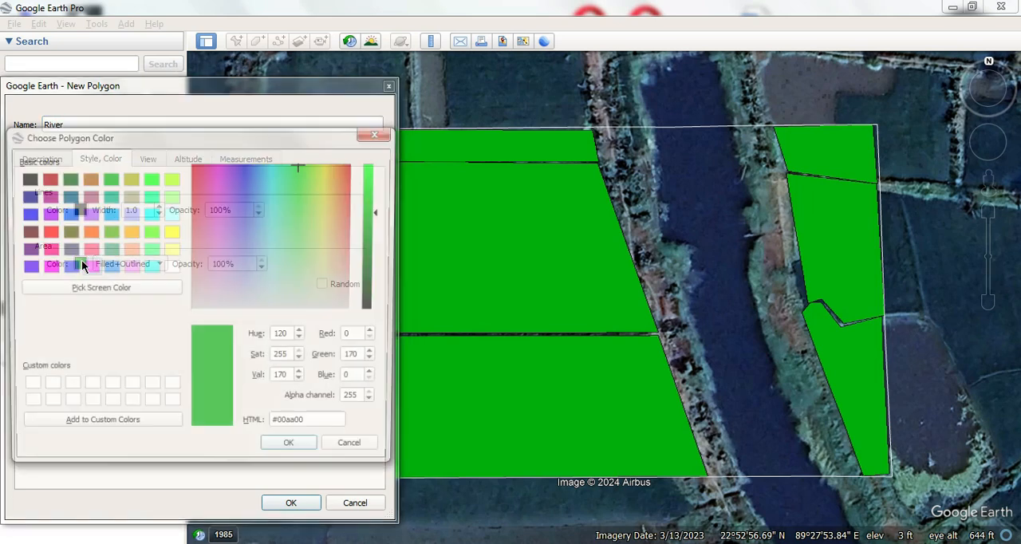
pyautogui.click(84, 267)
pyautogui.click(25, 214)
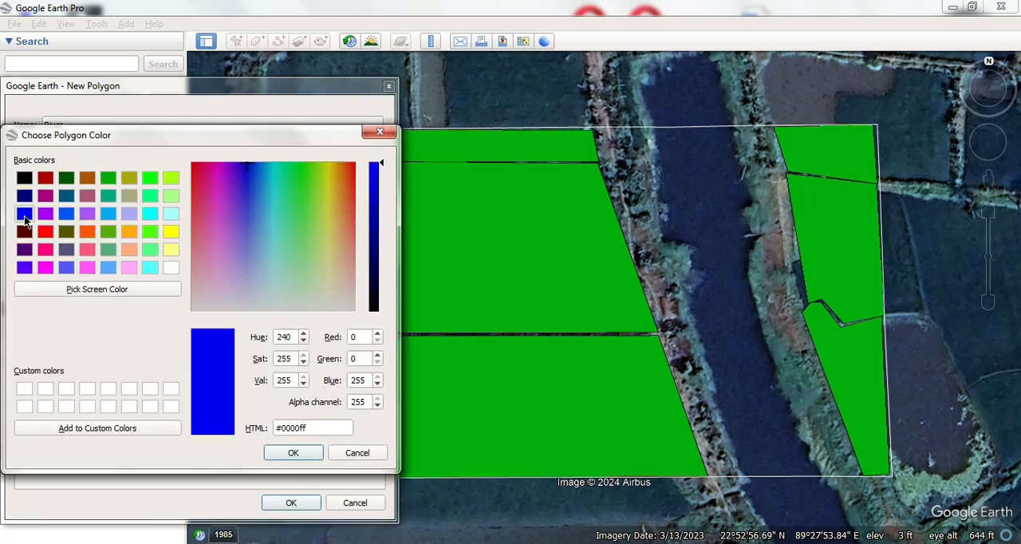
pyautogui.click(284, 452)
pyautogui.moveTo(741, 472)
pyautogui.mouseDown()
pyautogui.moveTo(681, 129)
pyautogui.moveTo(751, 245)
pyautogui.moveTo(815, 474)
pyautogui.mouseUp()
pyautogui.click(291, 503)
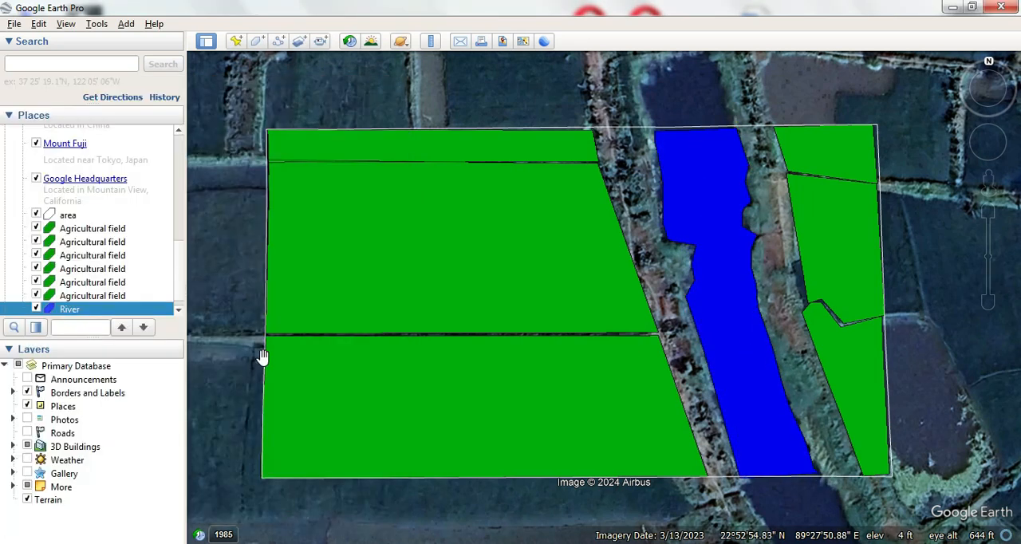
# - Add a polygon named "Green zone" with area color #00aa00 over the strip between the western fields and the river
pyautogui.click(257, 41)
pyautogui.write('Green zone')
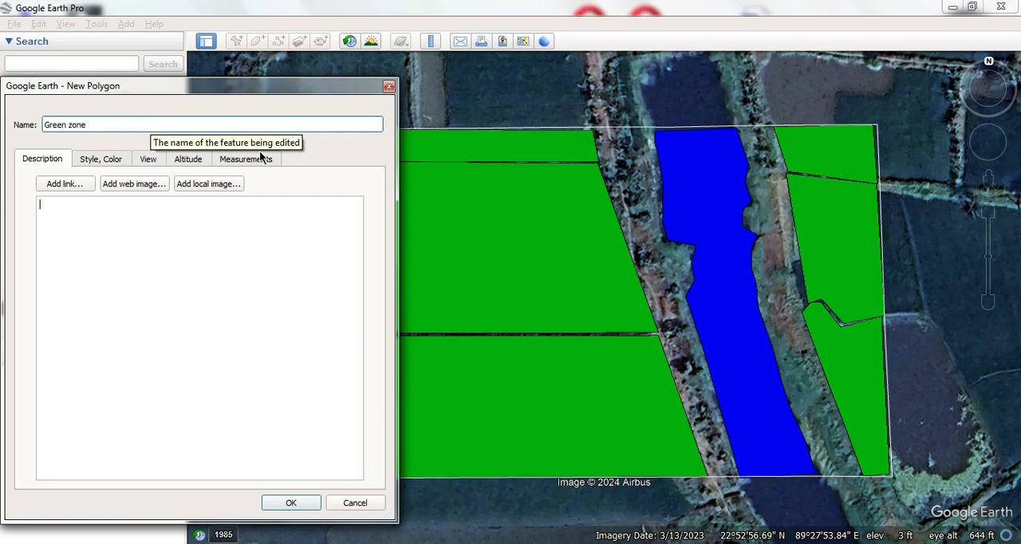
pyautogui.click(101, 159)
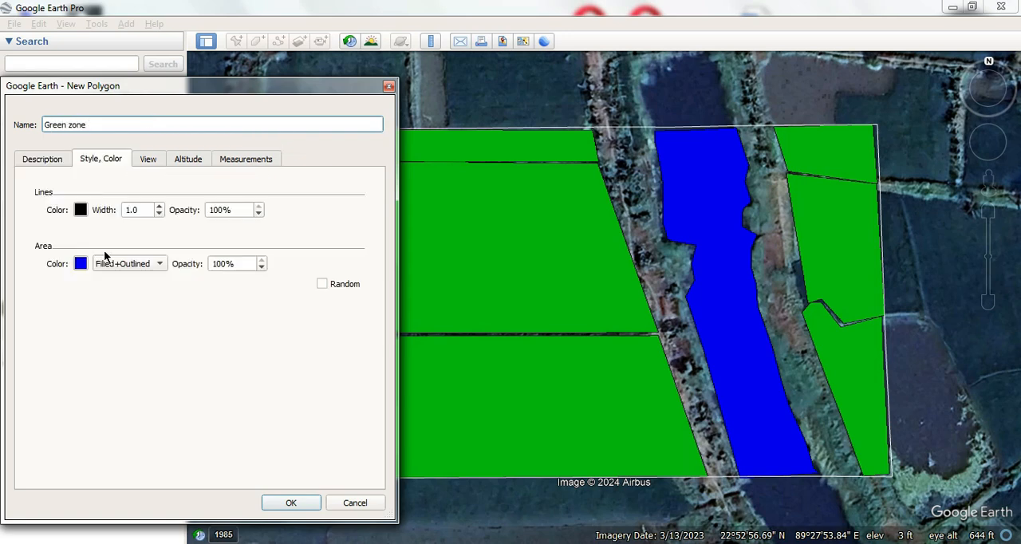
pyautogui.click(80, 263)
pyautogui.click(106, 178)
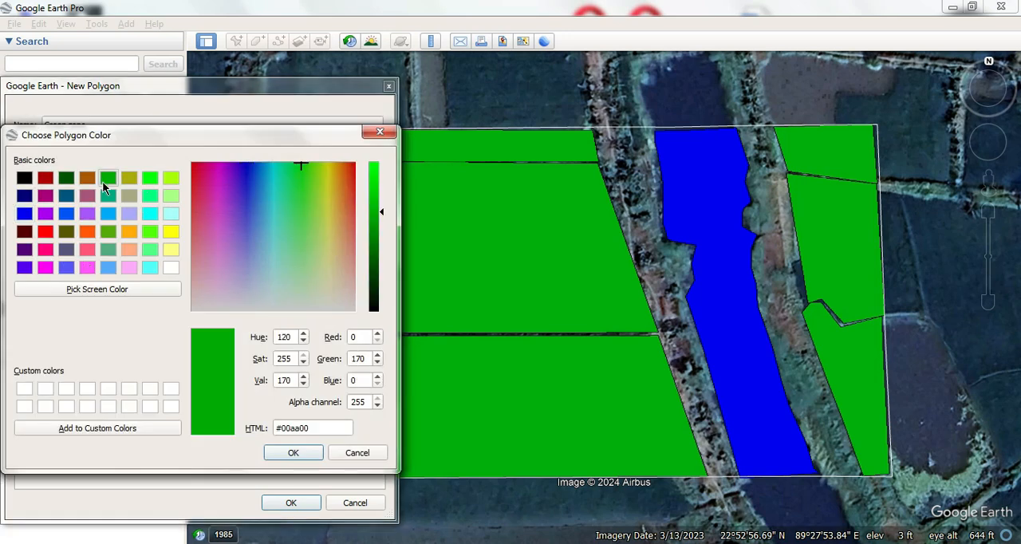
pyautogui.click(293, 453)
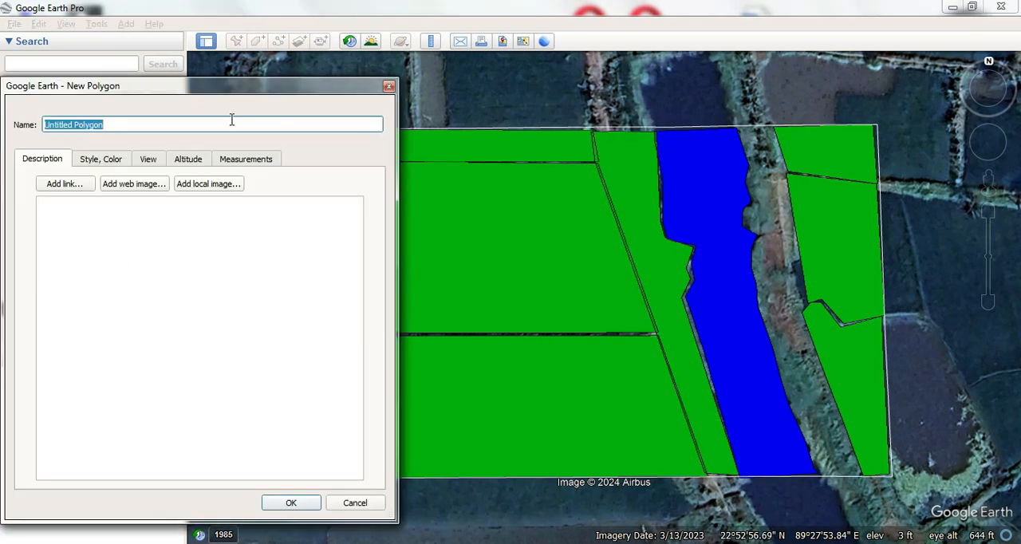
# - Add a second "Green zone" polygon over the strip between the river and the eastern fields
pyautogui.write('Green zone')
pyautogui.click(100, 159)
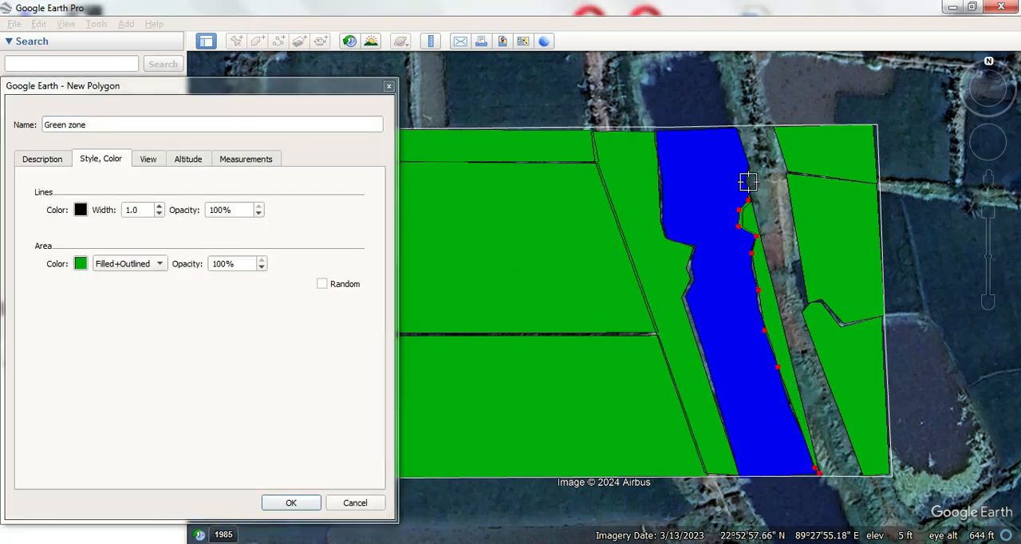
pyautogui.press('Return')
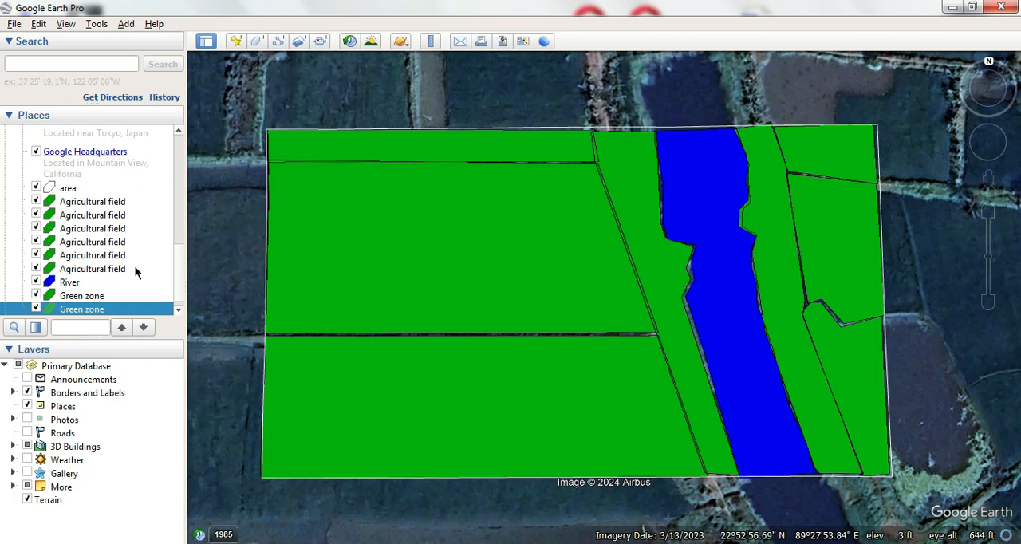
# - Edit the first Agricultural field polygon, moving its corner points to close the gaps with the neighbouring fields, and save it
pyautogui.scroll(-1, 135, 268)
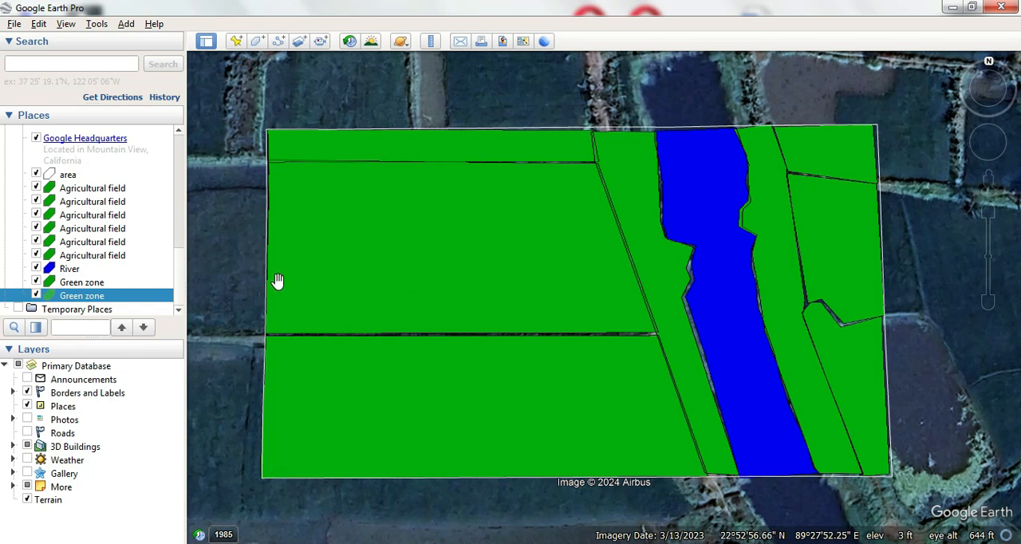
pyautogui.rightClick(77, 191)
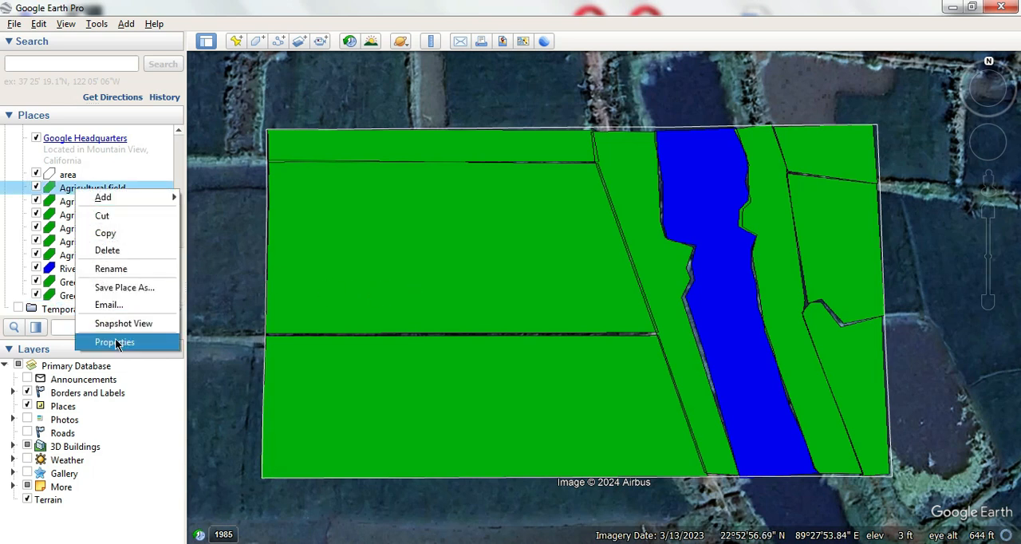
pyautogui.click(115, 343)
pyautogui.moveTo(245, 90); pyautogui.dragTo(103, 85)
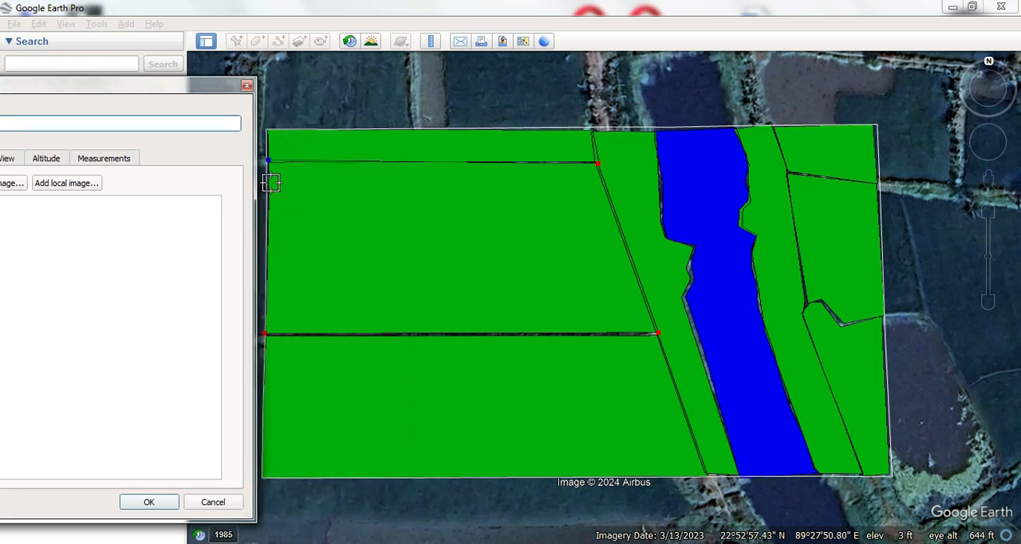
pyautogui.moveTo(272, 175)
pyautogui.mouseDown()
pyautogui.moveTo(276, 200)
pyautogui.moveTo(270, 172)
pyautogui.mouseUp()
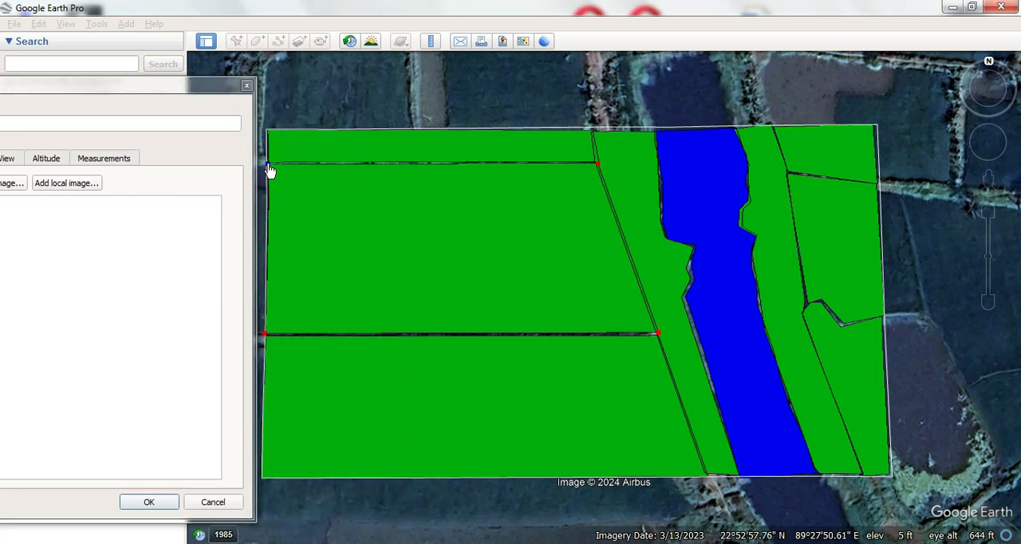
pyautogui.moveTo(657, 334); pyautogui.dragTo(656, 336)
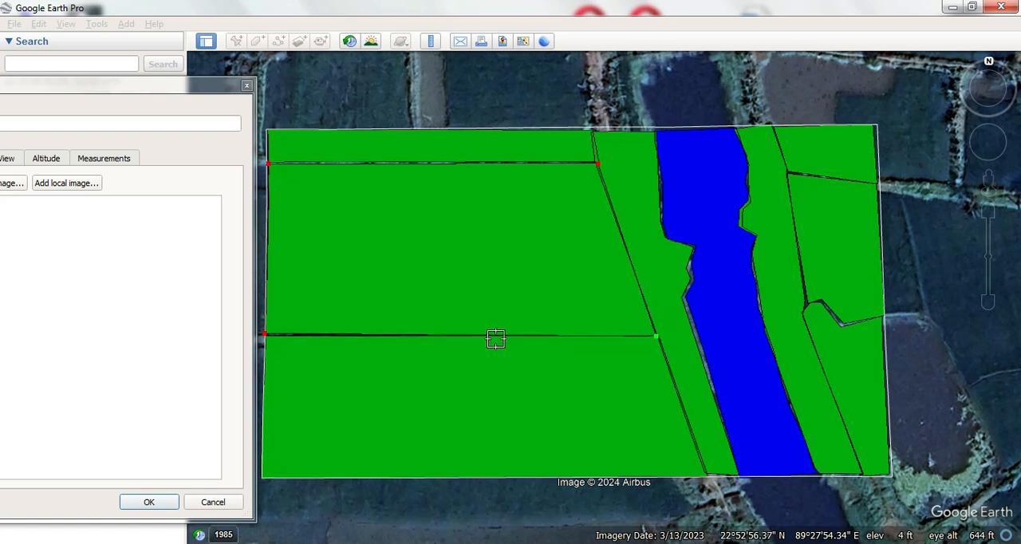
pyautogui.click(266, 336)
pyautogui.click(152, 504)
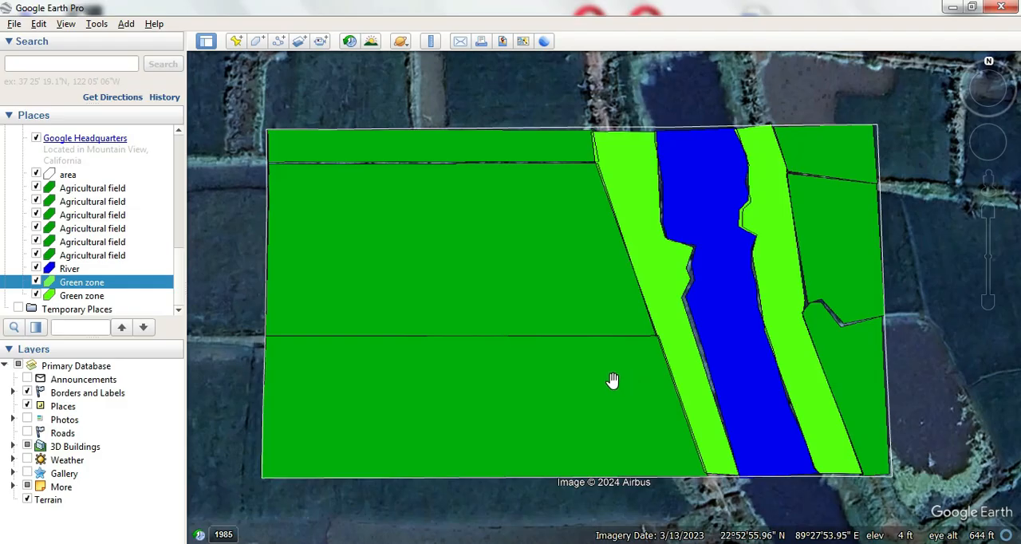
# - Start the Save Image layout for the current map view and set the map title to "Study area"
pyautogui.click(510, 44)
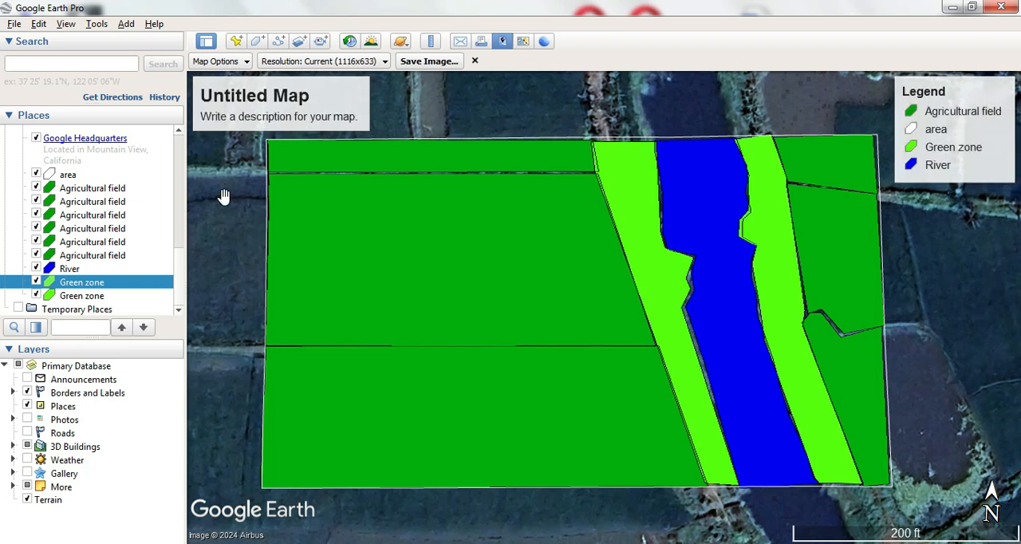
pyautogui.click(283, 101)
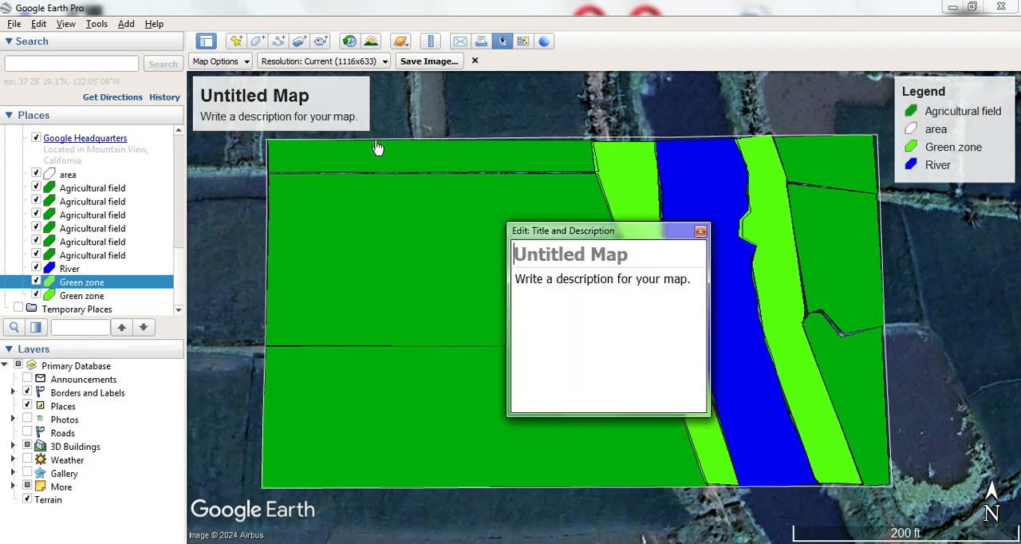
pyautogui.write('Study area')
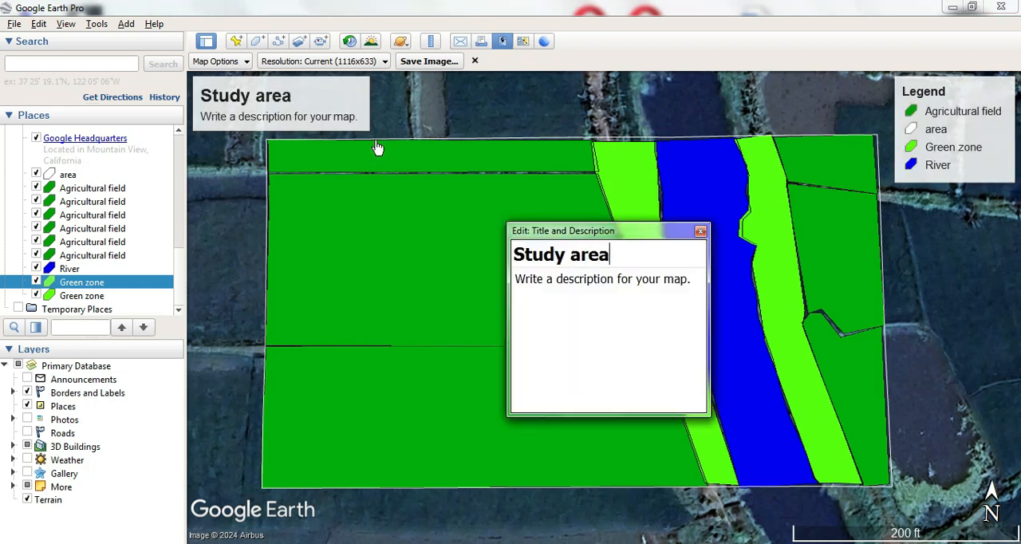
pyautogui.click(701, 232)
# - Review the list of entries included in the map legend and close it without changes
pyautogui.moveTo(961, 130)
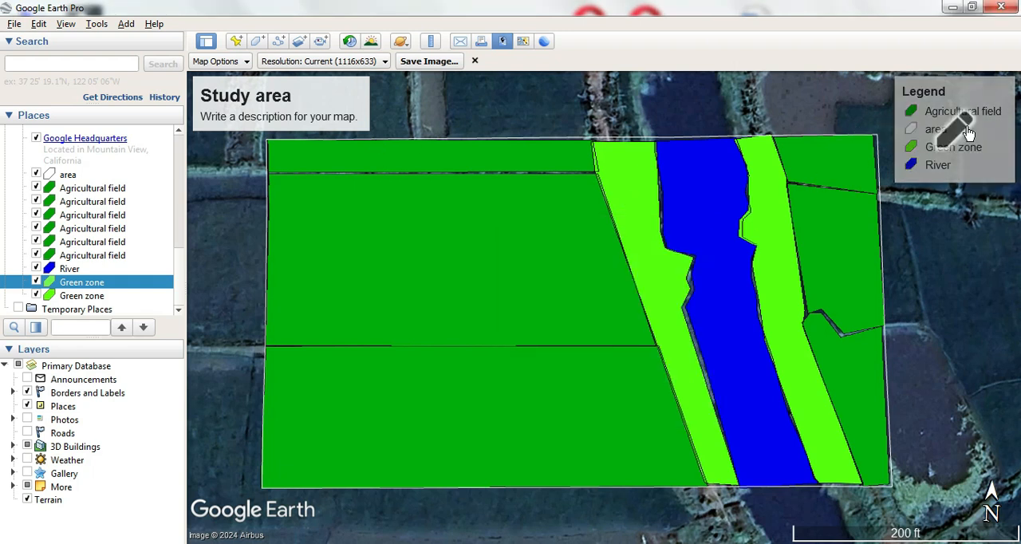
pyautogui.click(969, 134)
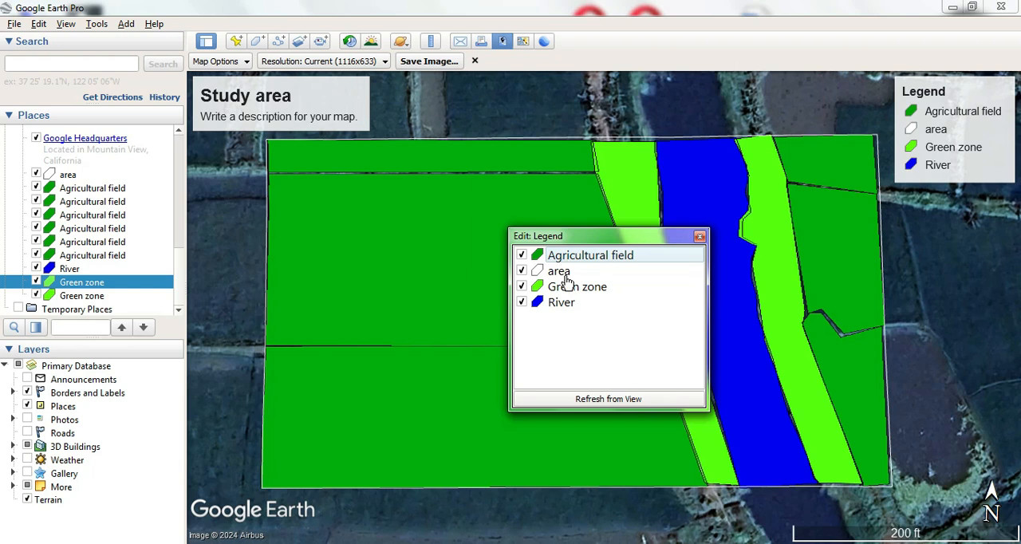
pyautogui.click(700, 237)
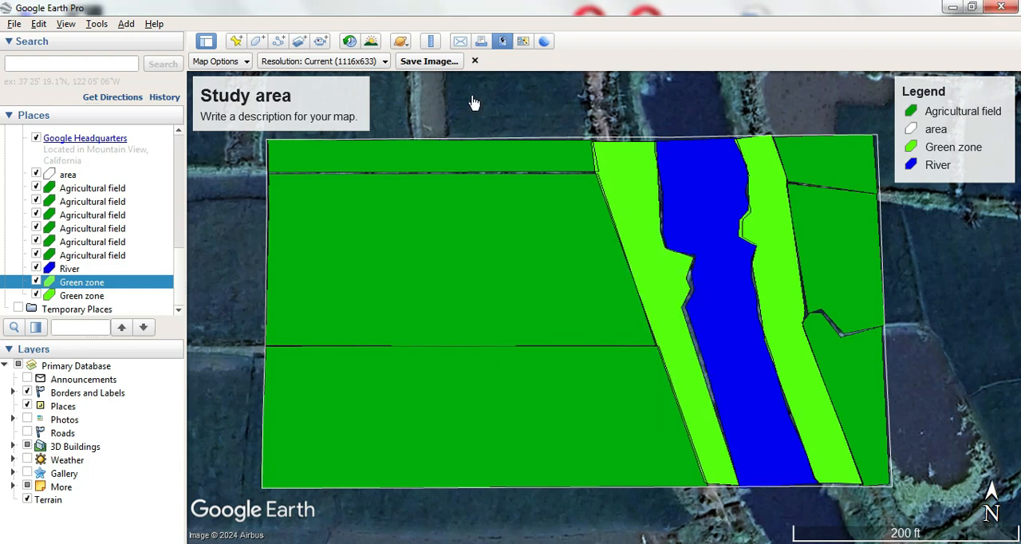
# - Try the 1920x1080 (1080 HD) output resolution for the map image, and settle on 1280x720 (720 HD)
pyautogui.click(386, 64)
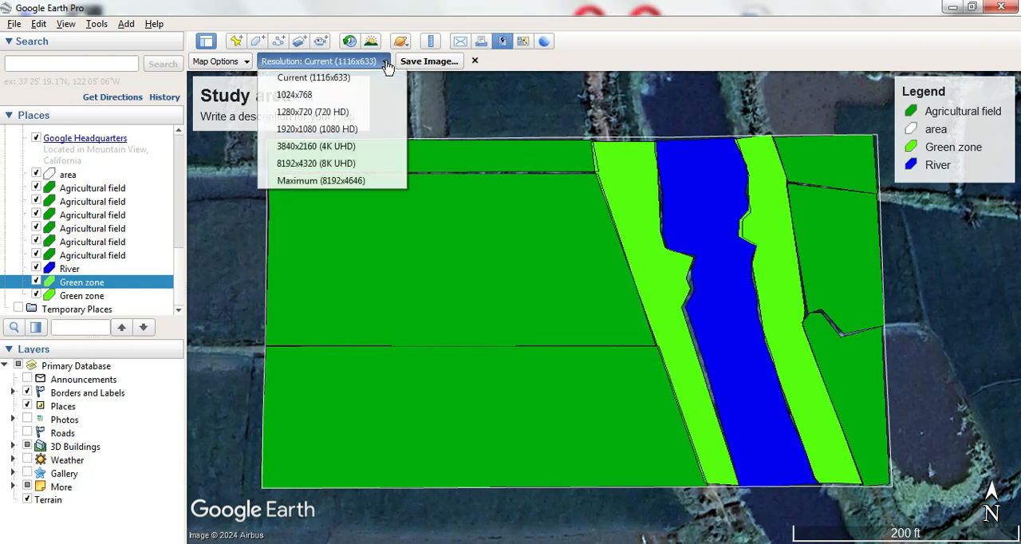
pyautogui.click(380, 130)
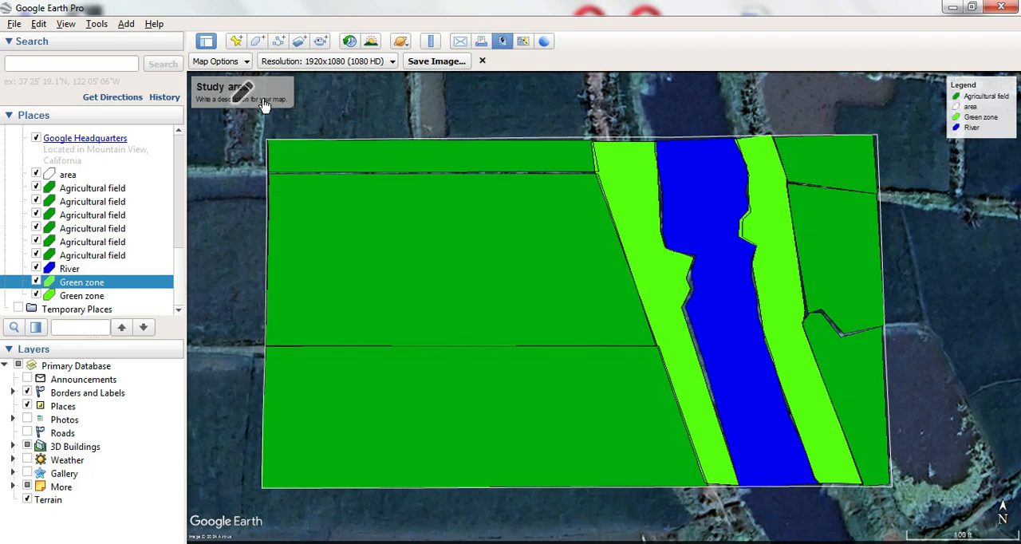
pyautogui.click(384, 63)
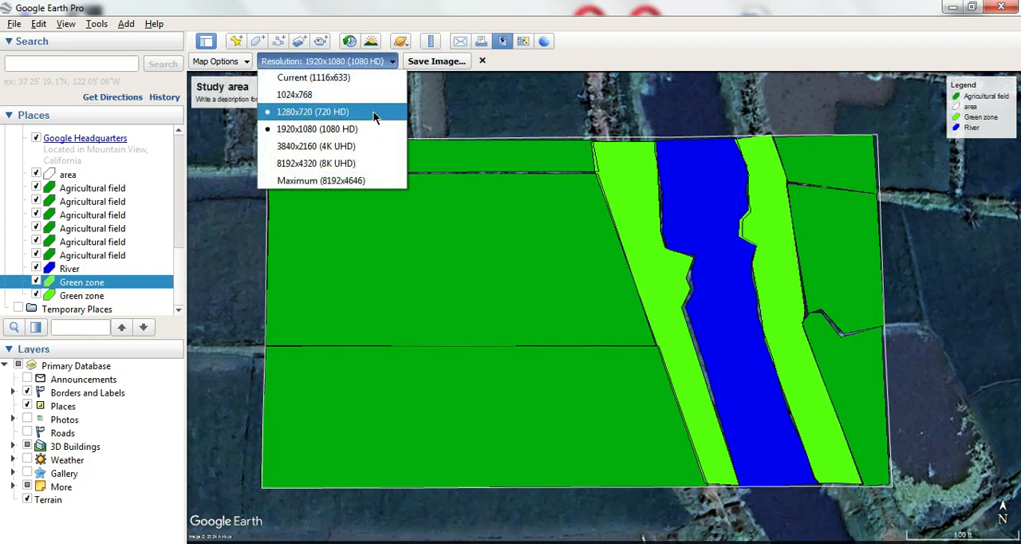
pyautogui.click(374, 114)
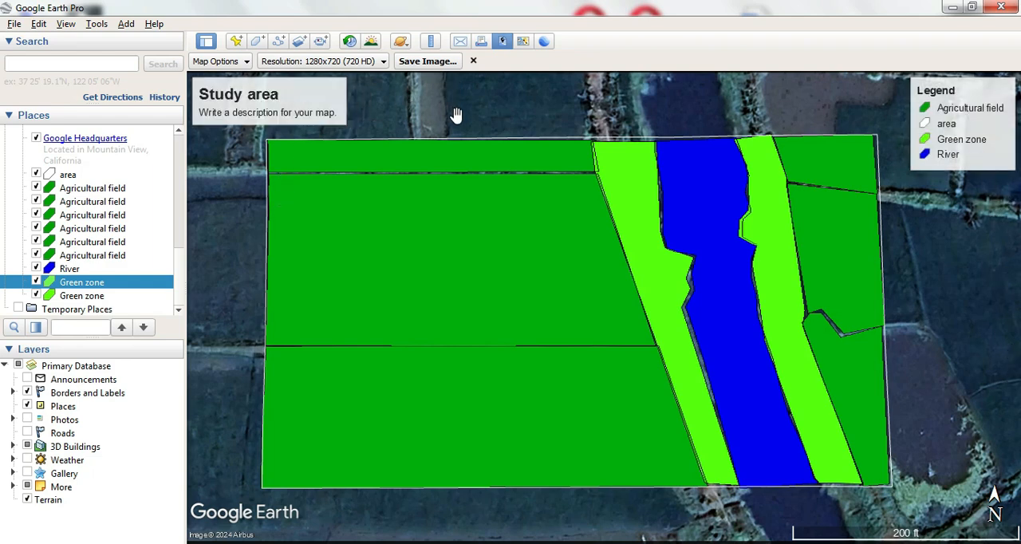
# - Save the map image as a JPEG named "study area" in the Documents library
pyautogui.click(447, 63)
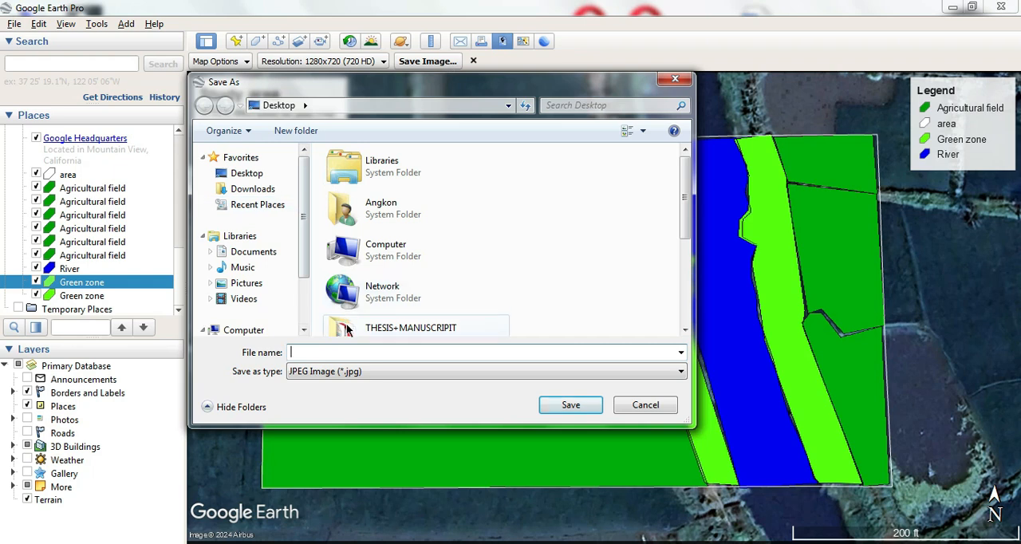
pyautogui.write('s')
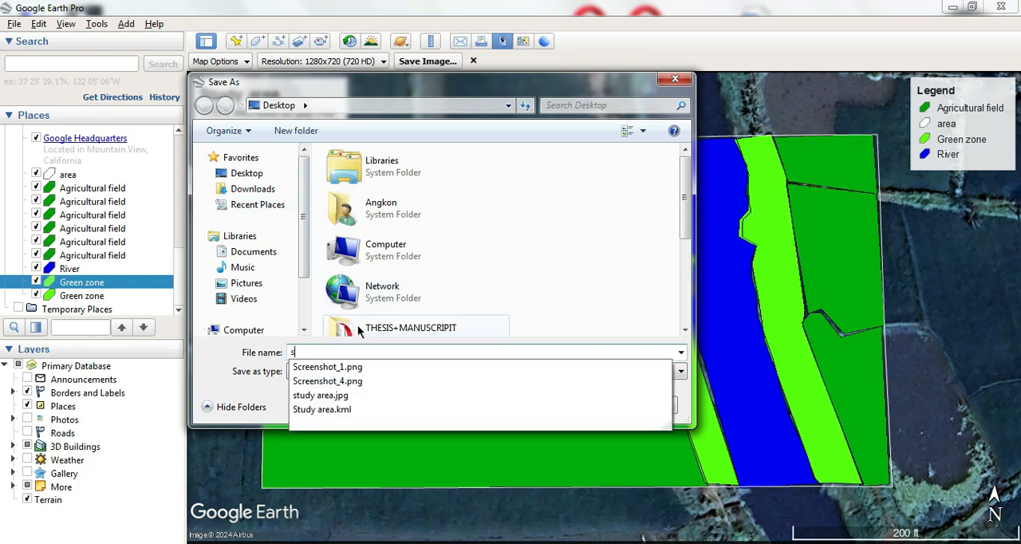
pyautogui.press('BackSpace')
pyautogui.write('a')
pyautogui.press('BackSpace')
pyautogui.write('s')
pyautogui.press('BackSpace')
pyautogui.write('stu')
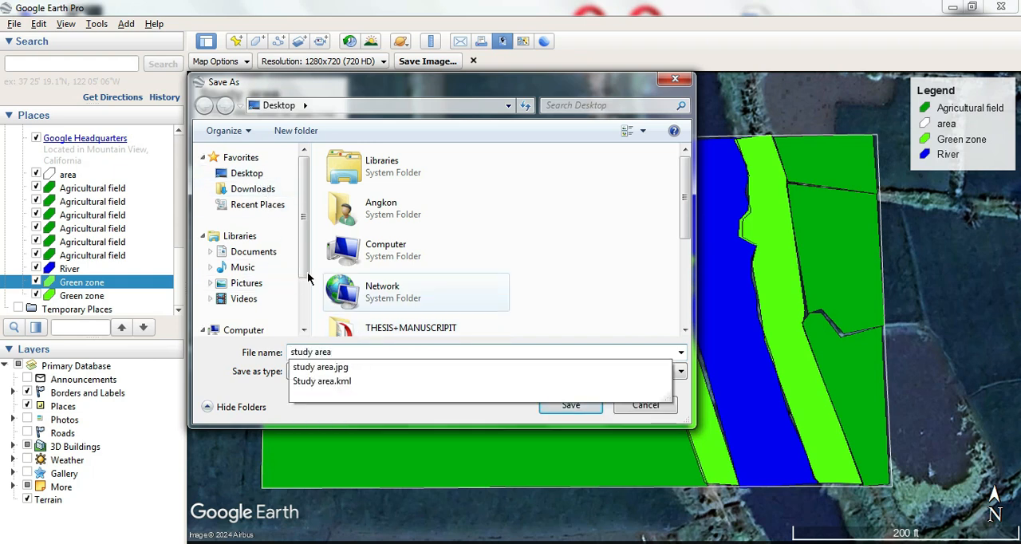
pyautogui.write('dy area')
pyautogui.click(274, 255)
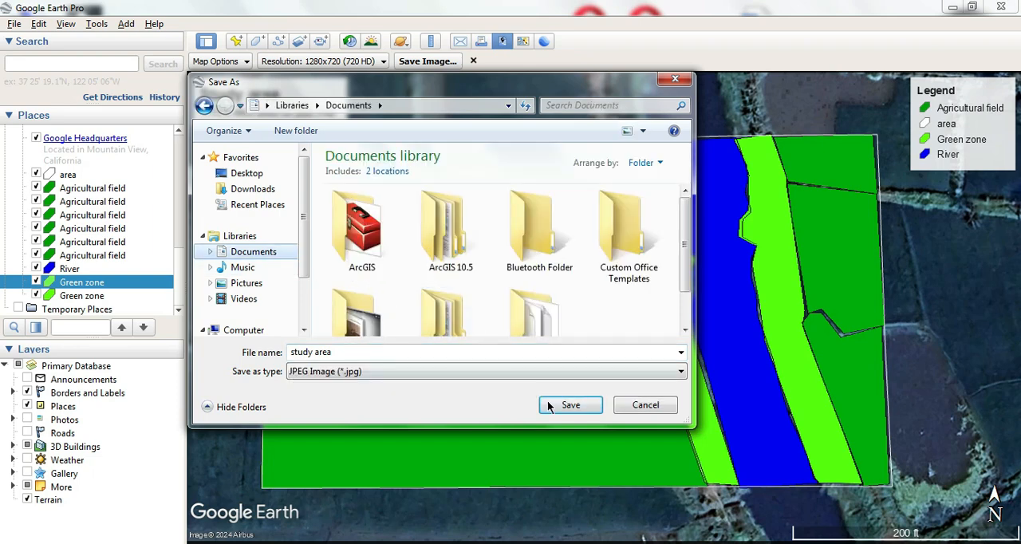
pyautogui.click(562, 404)
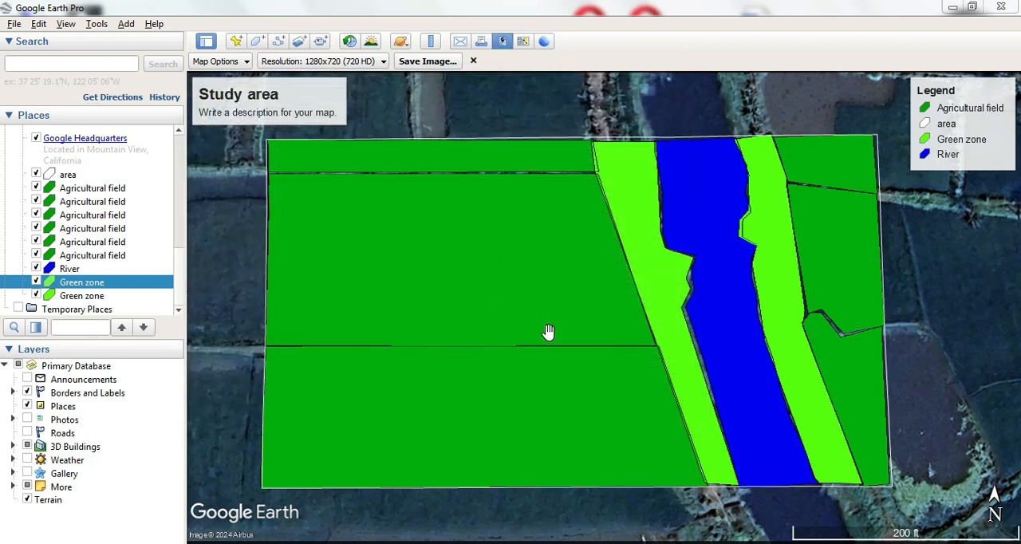
# - Open the saved study area.jpg from the Documents library and inspect the exported map image
pyautogui.click(10, 543)
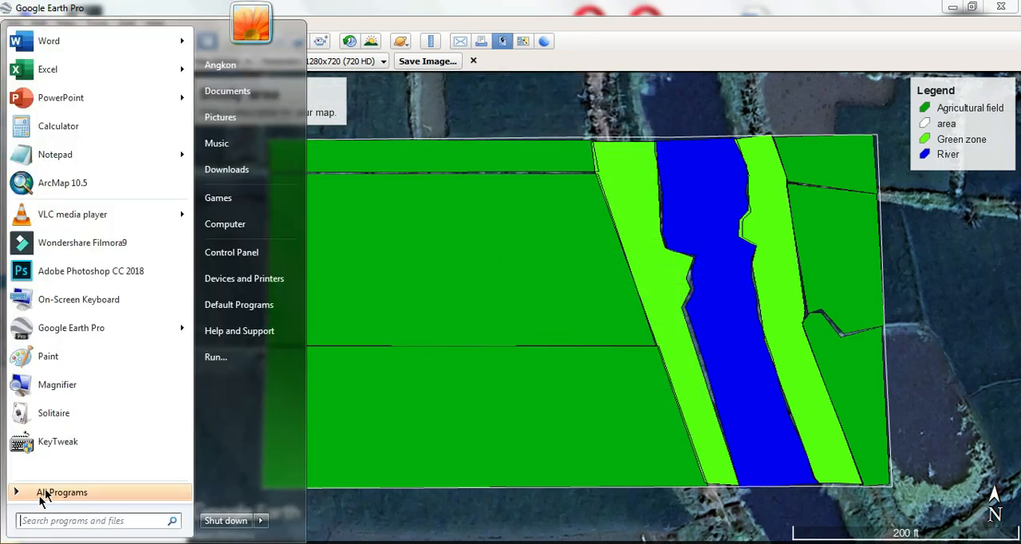
pyautogui.click(251, 91)
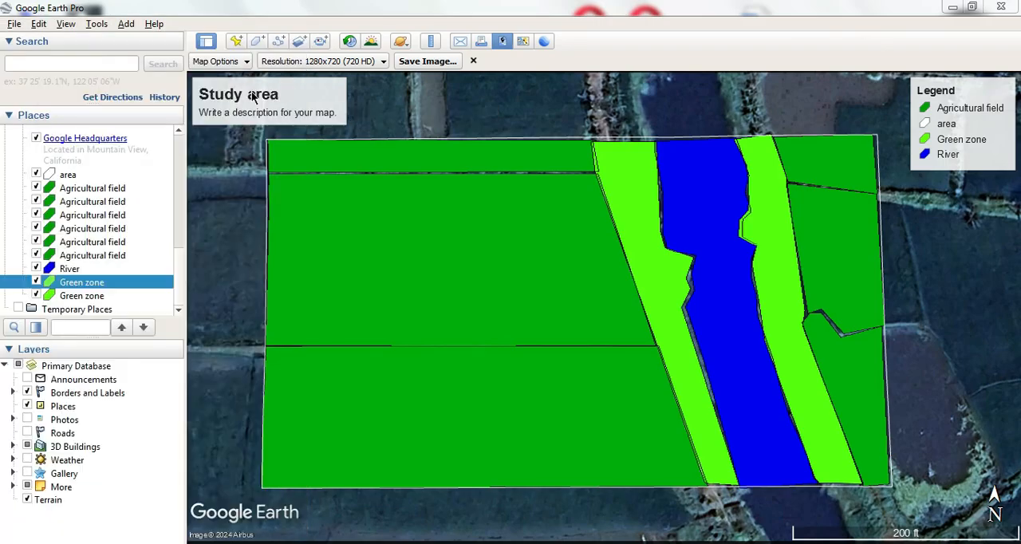
pyautogui.doubleClick(388, 303)
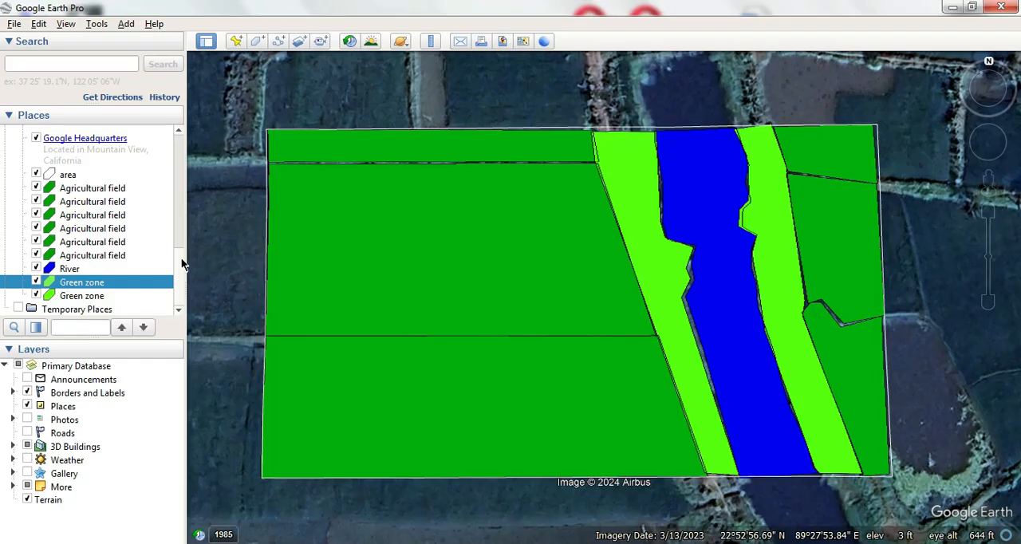
pyautogui.scroll(3, 183, 271)
pyautogui.scroll(-3, 183, 279)
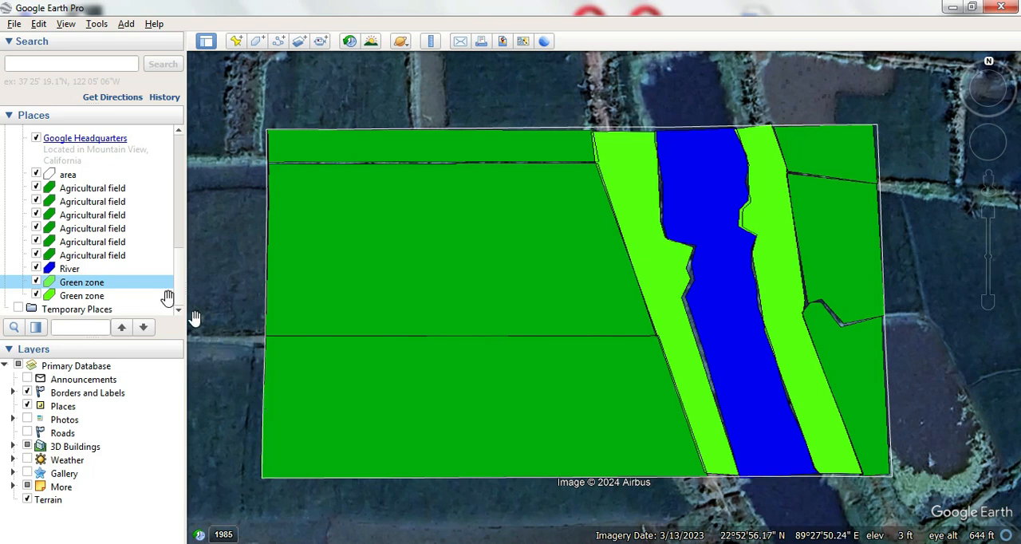
# - Add a new folder named "Study area" alongside the area boundary and land-use polygons in Places
pyautogui.moveTo(178, 279); pyautogui.dragTo(179, 265)
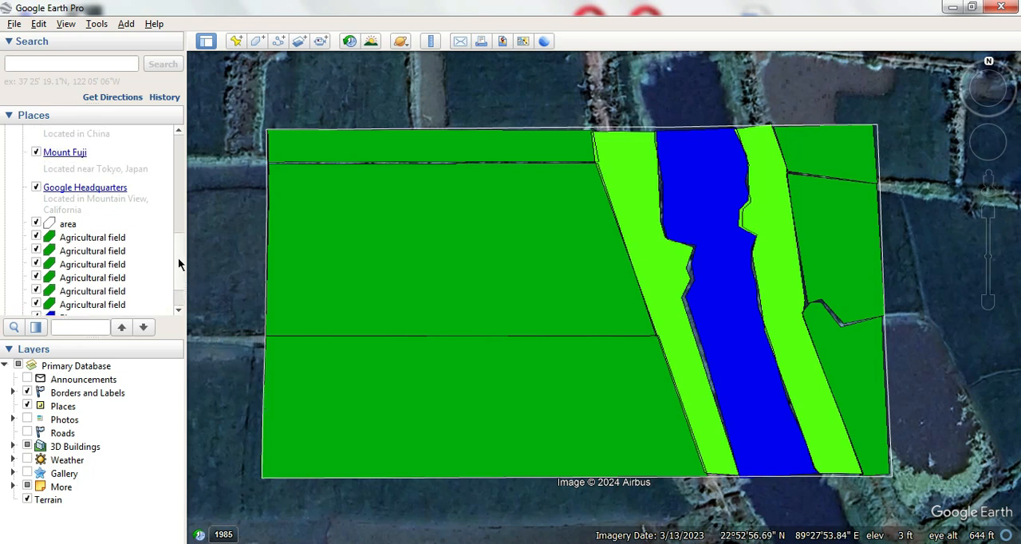
pyautogui.rightClick(117, 224)
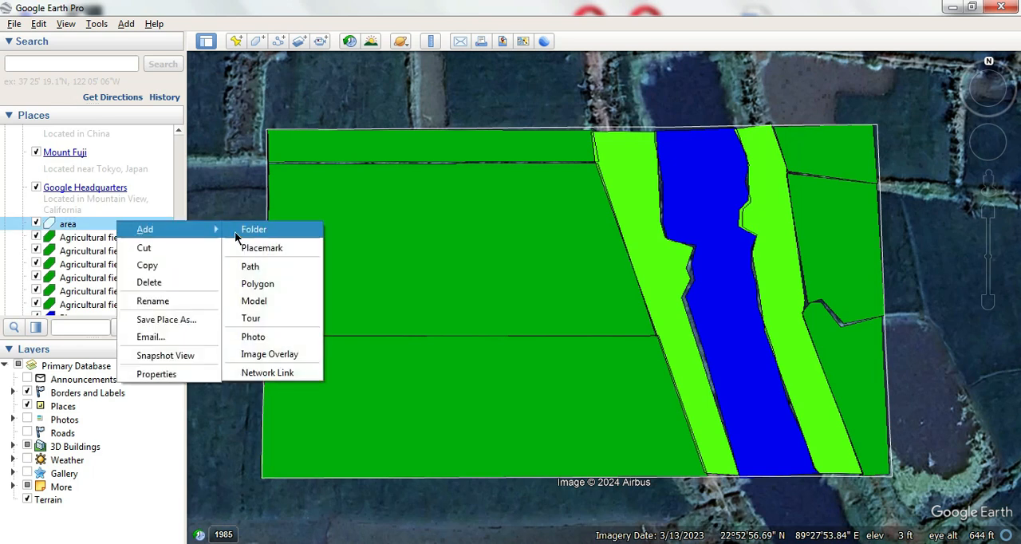
pyautogui.click(236, 233)
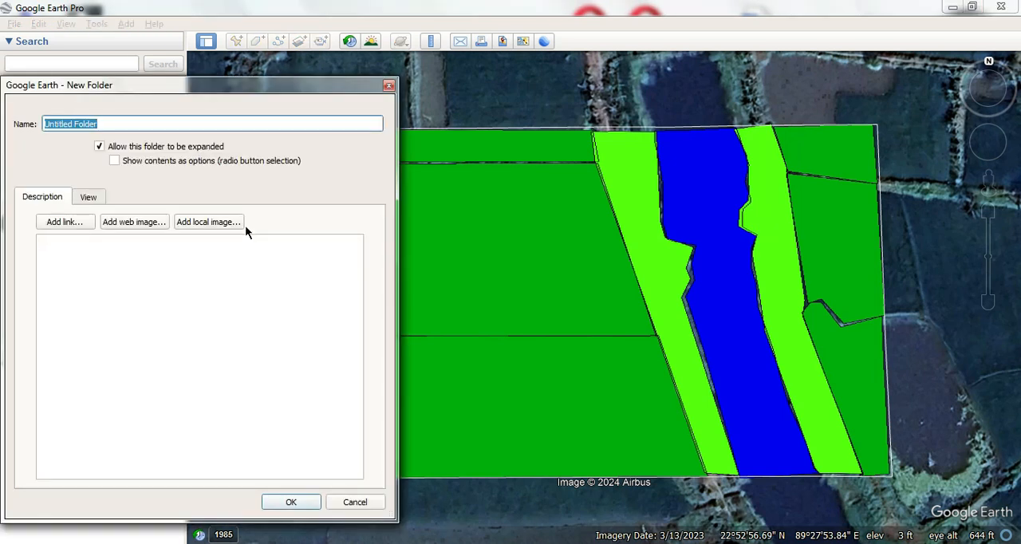
pyautogui.write('Study area')
pyautogui.press('Return')
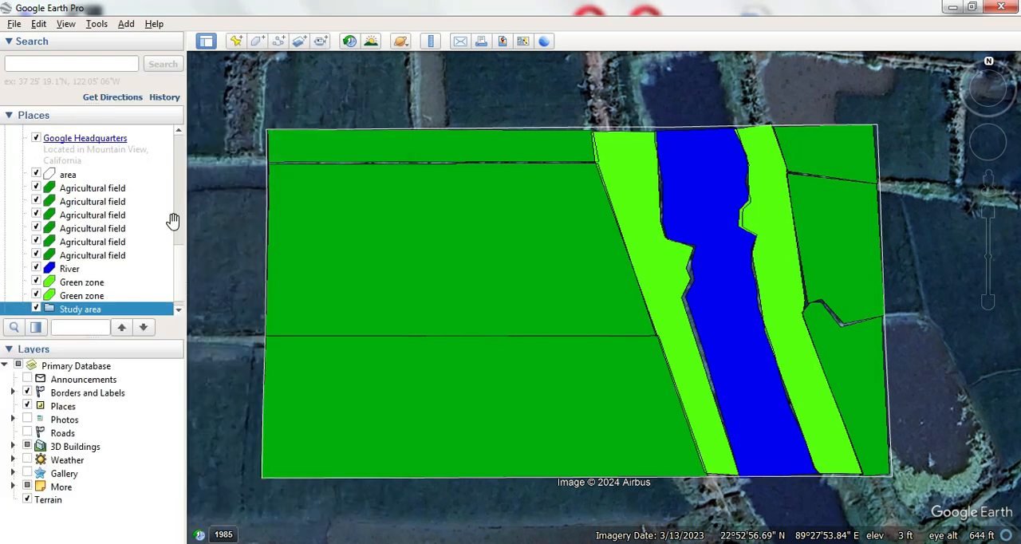
# - Move the area boundary and all Agricultural field, River and Green zone polygons into the Study area folder
pyautogui.click(71, 177)
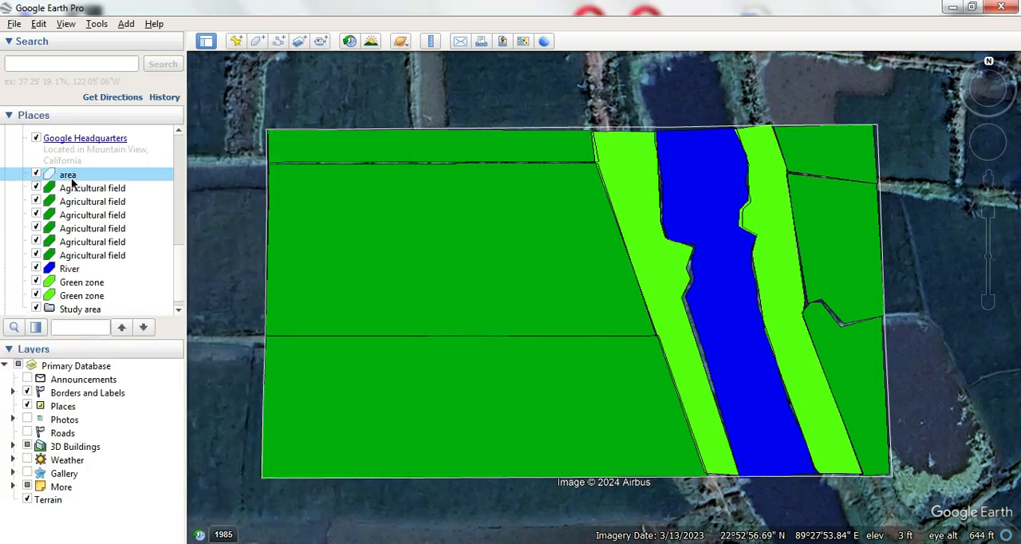
pyautogui.keyDown('shift'); pyautogui.click(83, 297); pyautogui.keyUp('shift')
pyautogui.scroll(-1, 93, 299)
pyautogui.moveTo(91, 287); pyautogui.dragTo(88, 301)
pyautogui.scroll(-3, 93, 291)
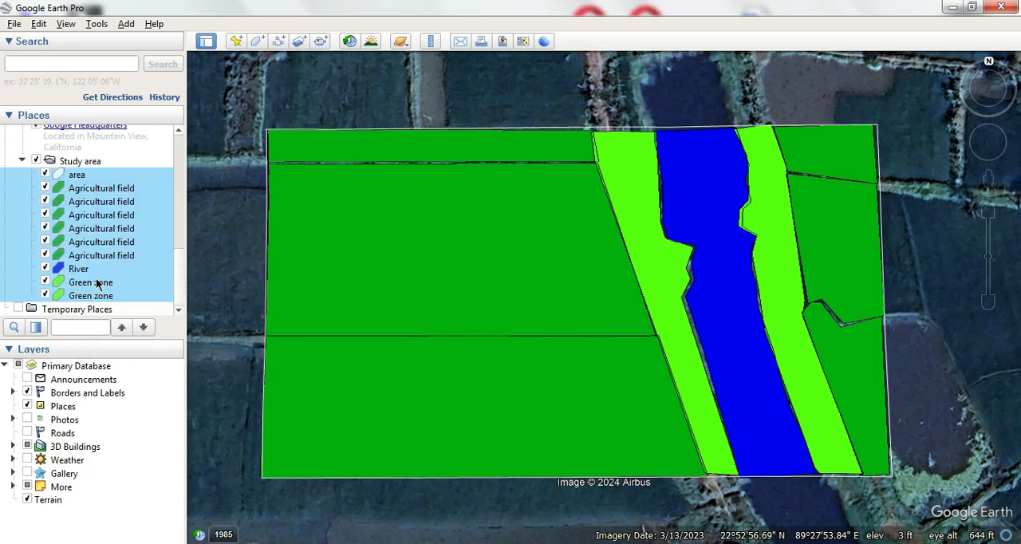
pyautogui.click(11, 195)
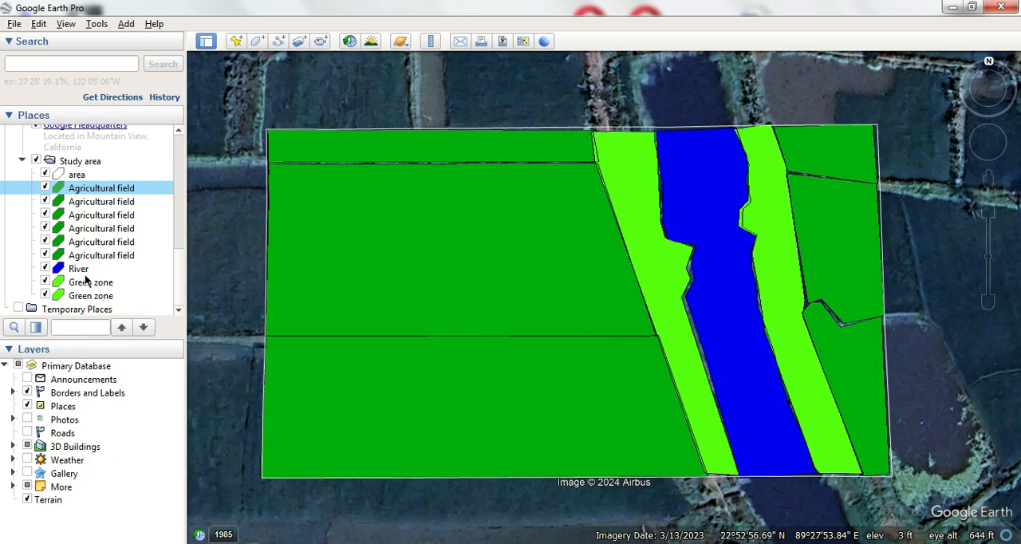
# - Save the Study area folder in the Documents library as Study area.kml, using the Kml file type
pyautogui.rightClick(80, 164)
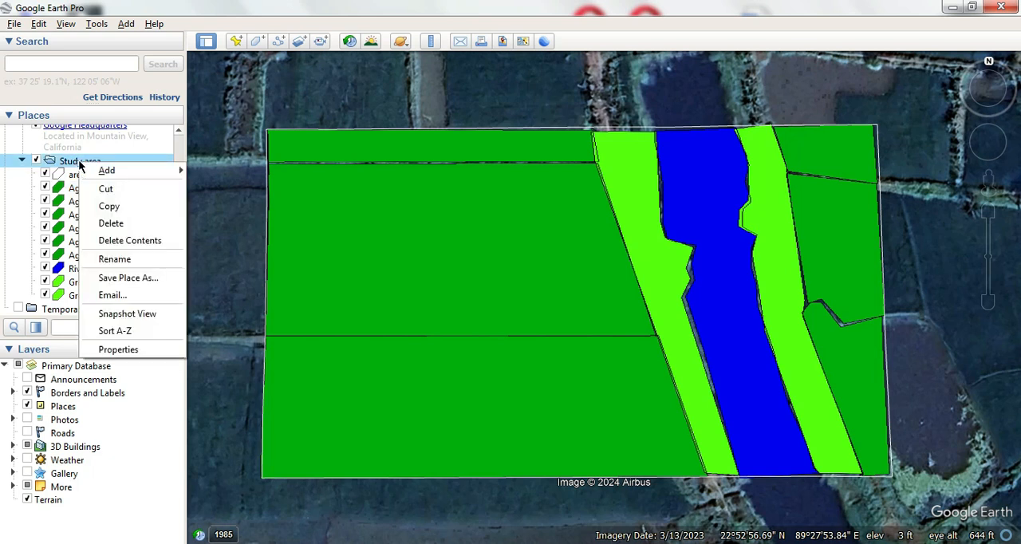
pyautogui.click(123, 279)
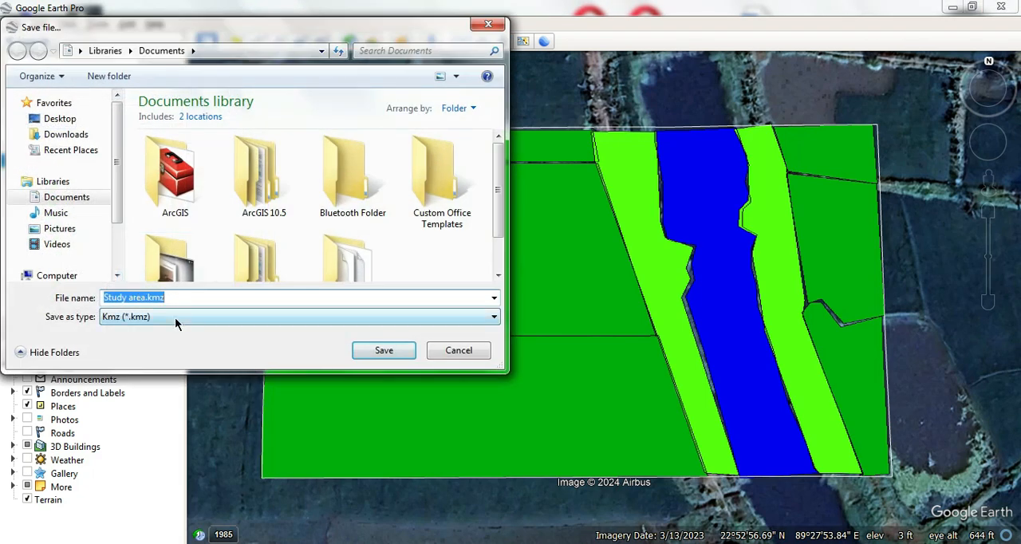
pyautogui.click(128, 317)
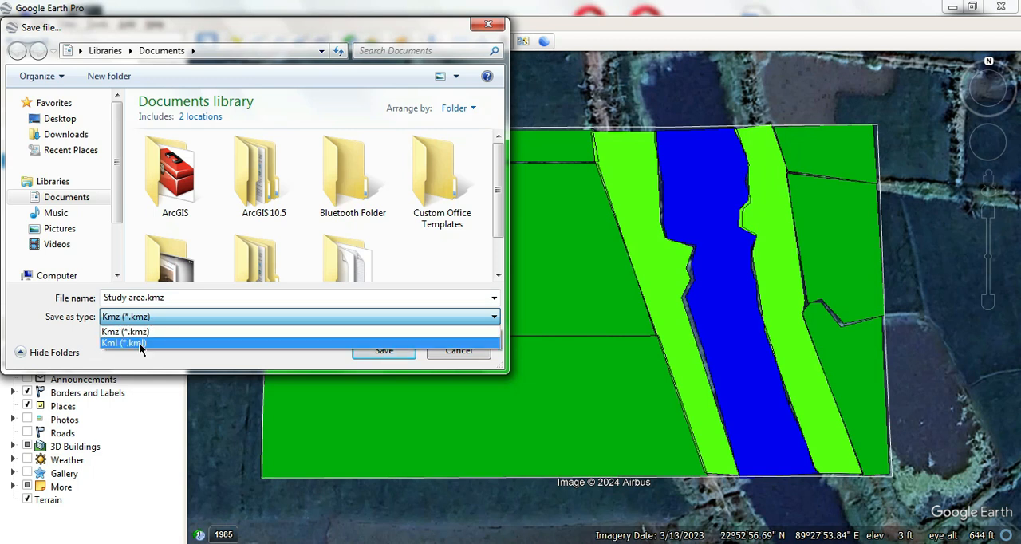
pyautogui.click(150, 345)
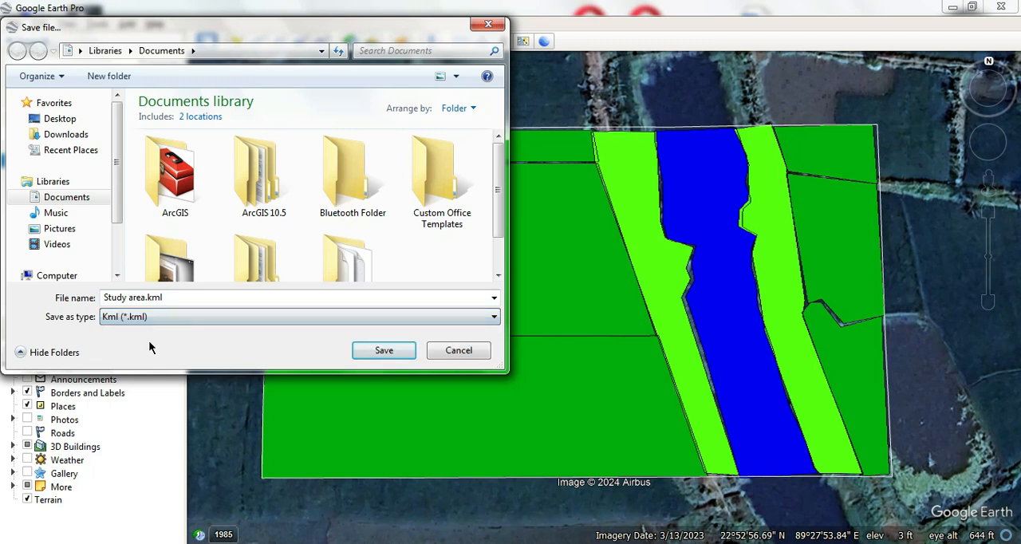
pyautogui.click(383, 355)
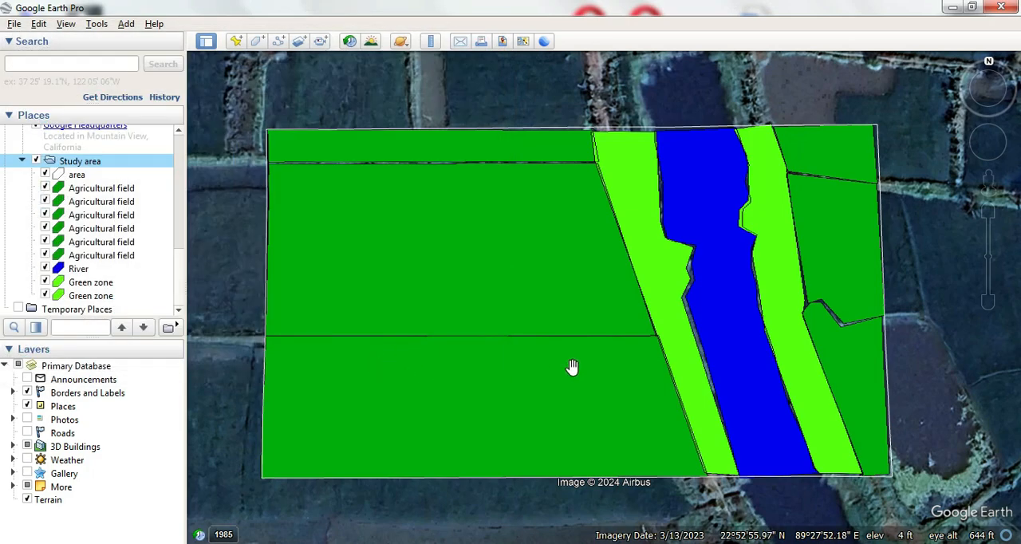
# - Check the Documents library for the saved Study area.kml file, and close the folder window
pyautogui.press('super')
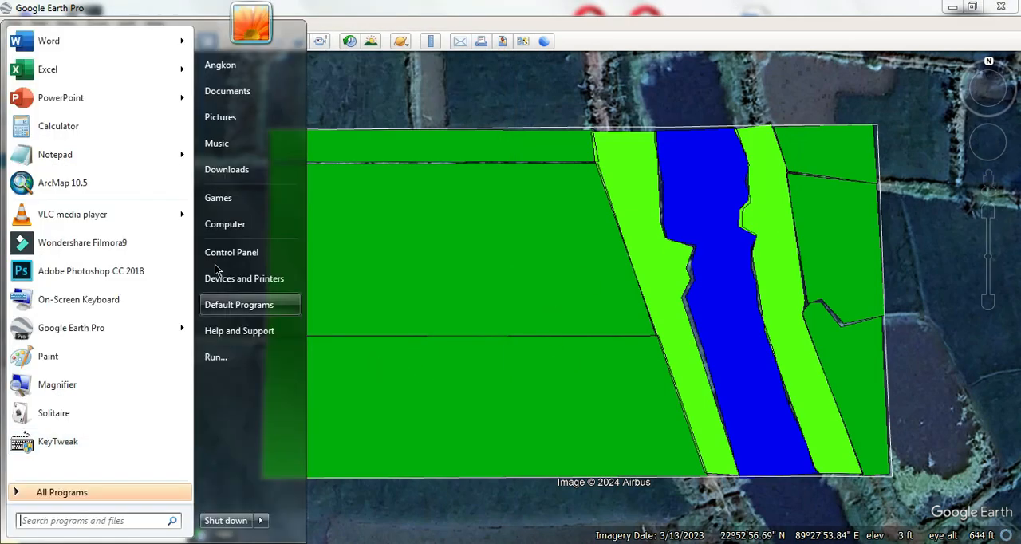
pyautogui.click(228, 91)
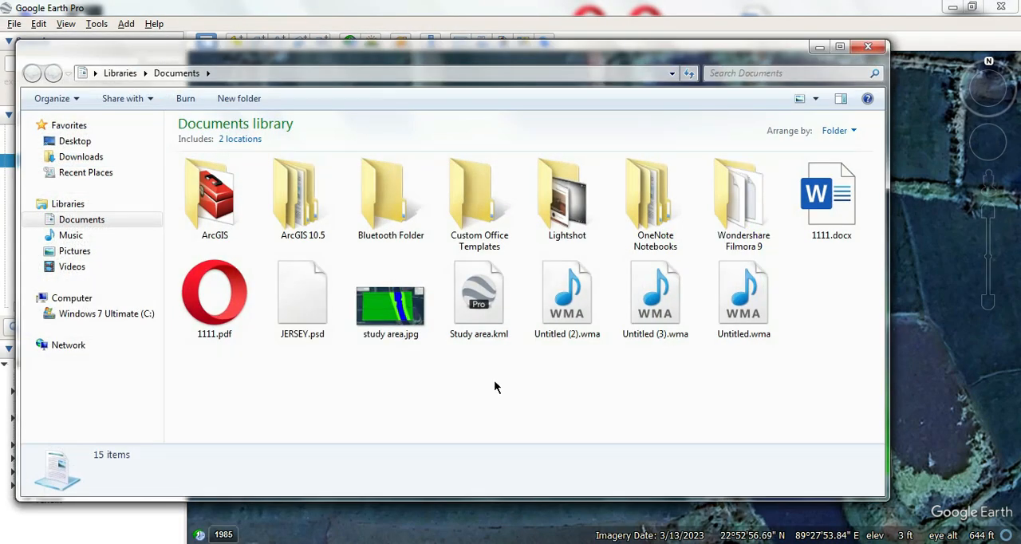
pyautogui.click(475, 311)
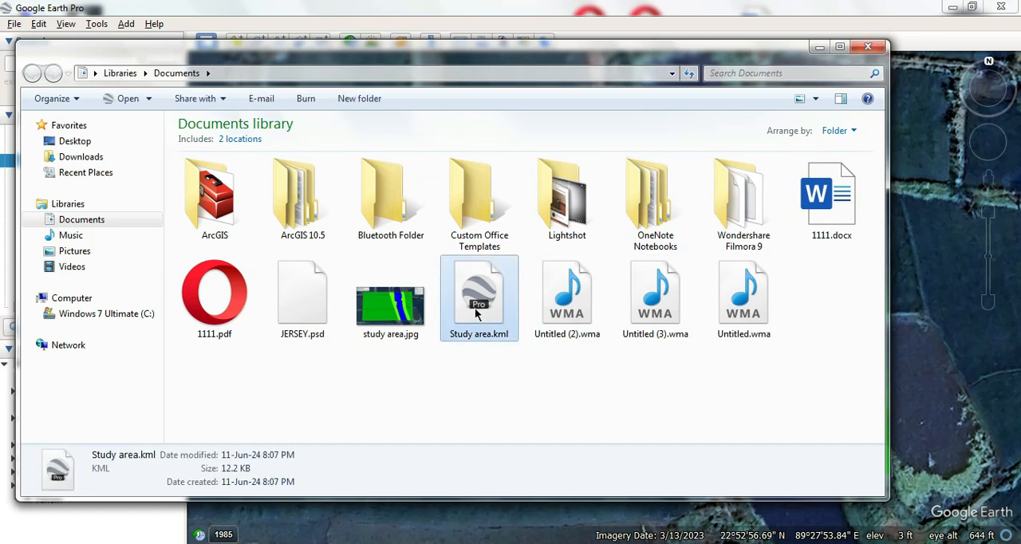
pyautogui.click(868, 46)
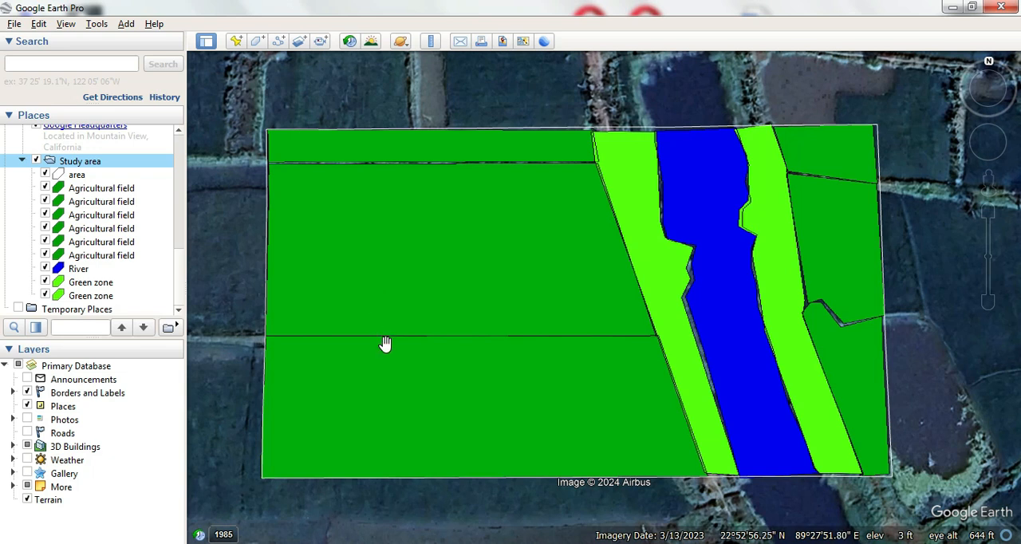
pyautogui.click(14, 24)
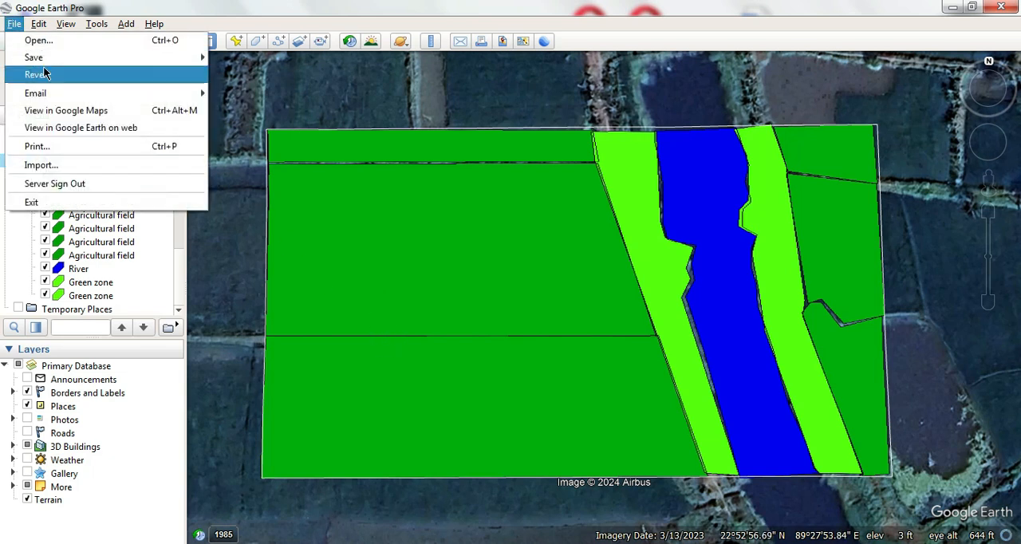
pyautogui.moveTo(154, 24)
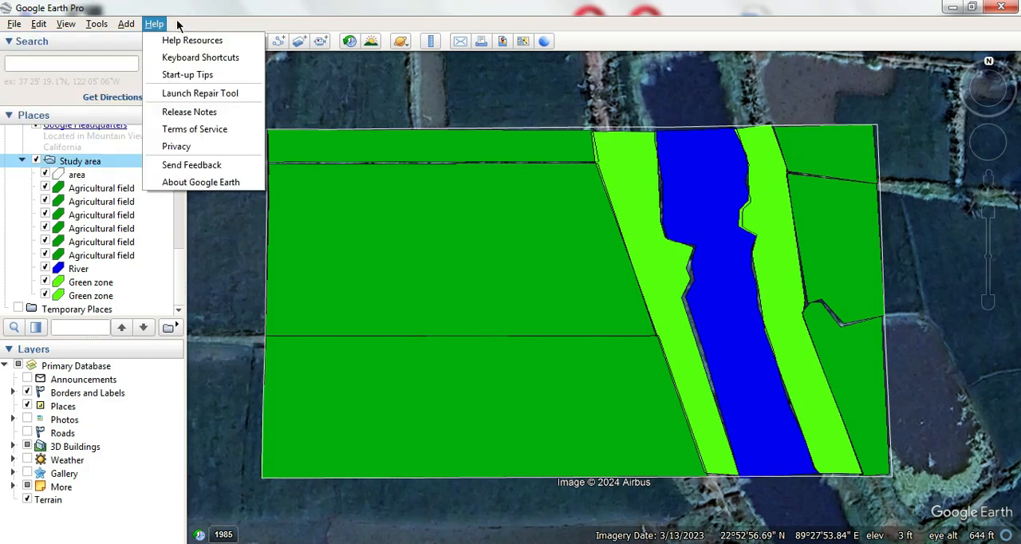
pyautogui.click(205, 14)
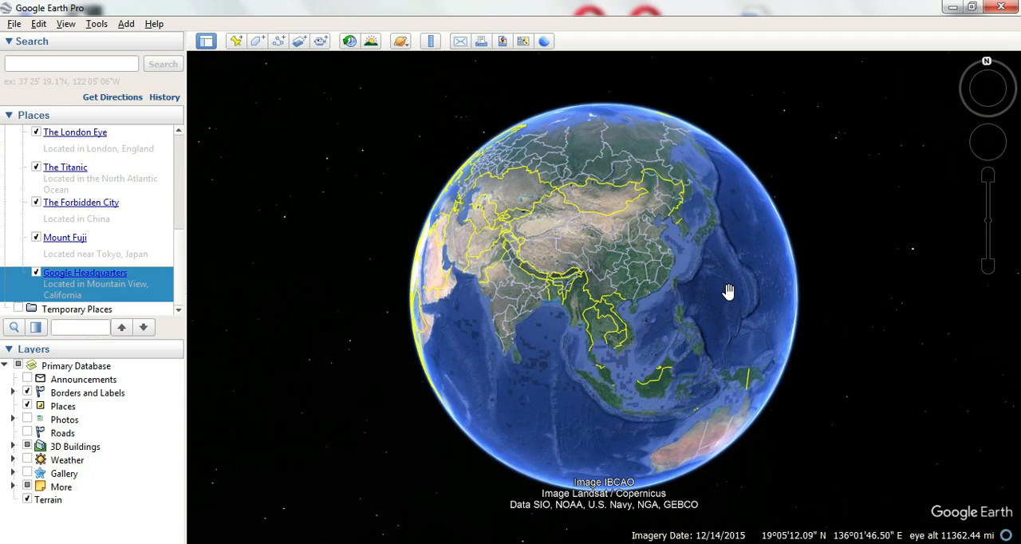
# - Open Study area.kml from the Documents library and expand its entry under Temporary Places
pyautogui.click(15, 24)
pyautogui.moveTo(38, 23)
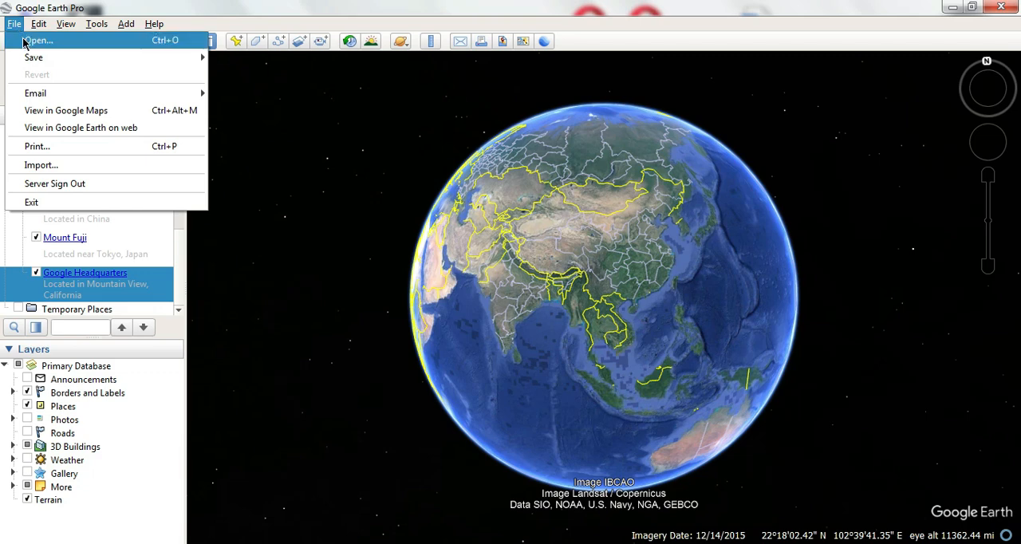
pyautogui.click(32, 41)
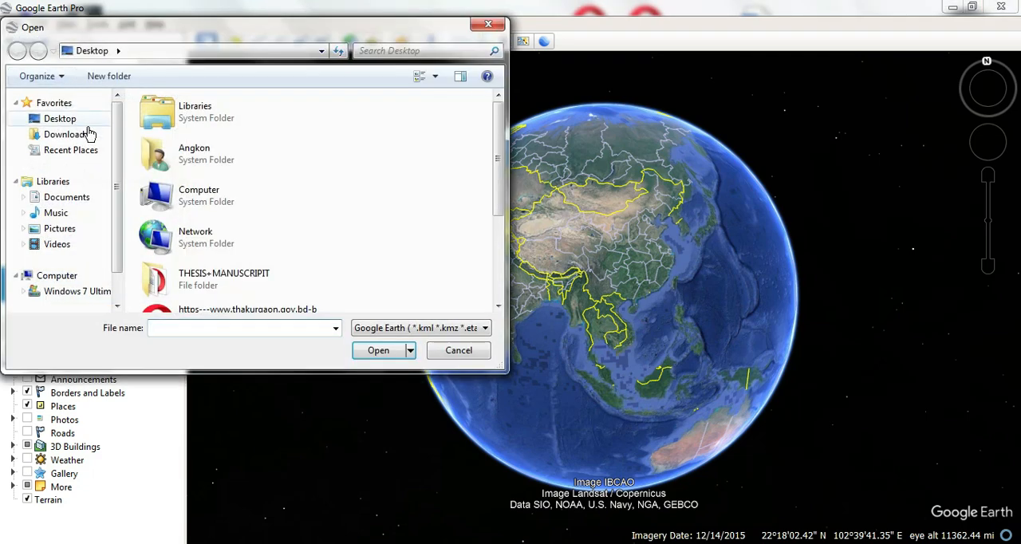
pyautogui.click(72, 199)
pyautogui.scroll(-1, 79, 206)
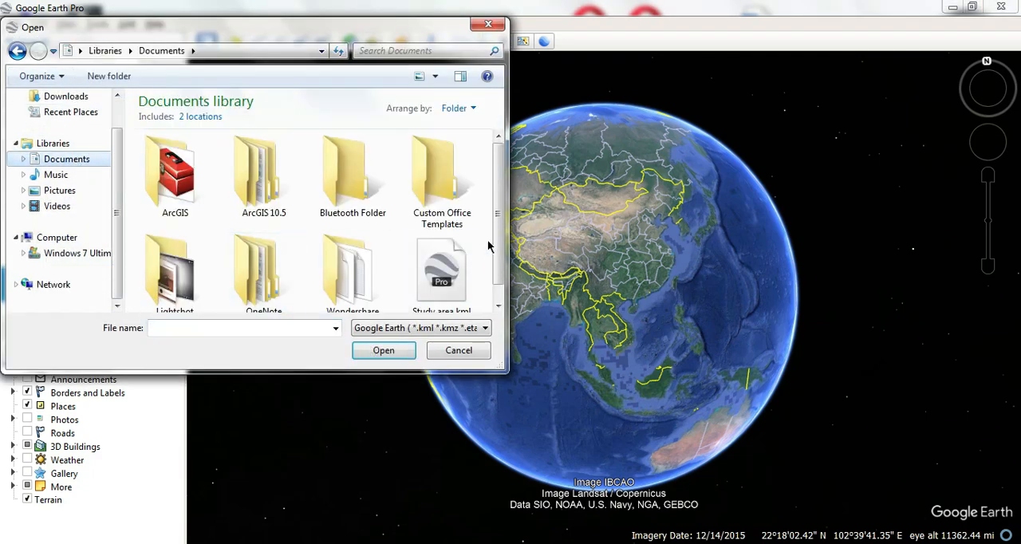
pyautogui.scroll(-1, 490, 244)
pyautogui.click(463, 289)
pyautogui.click(398, 351)
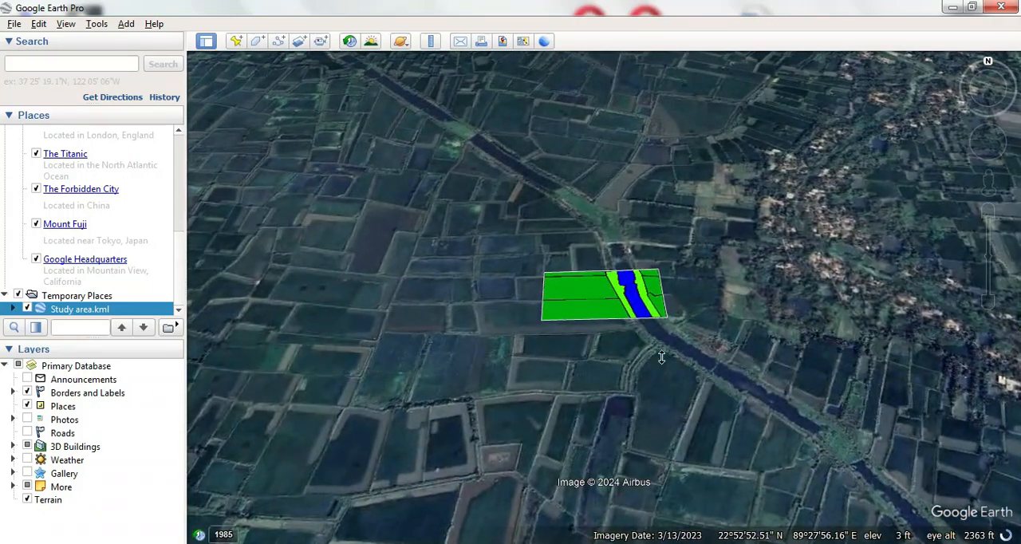
pyautogui.scroll(4, 627, 263)
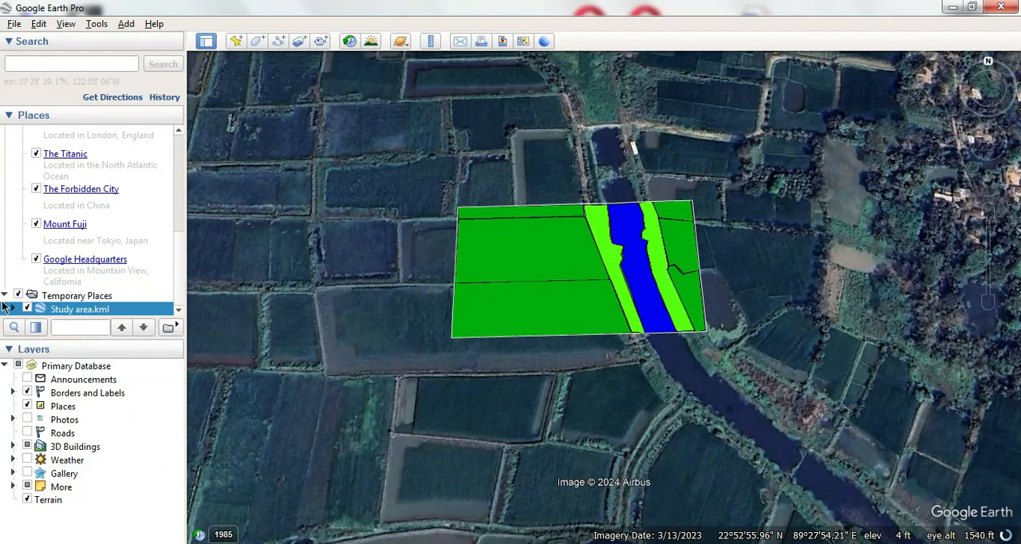
pyautogui.click(14, 309)
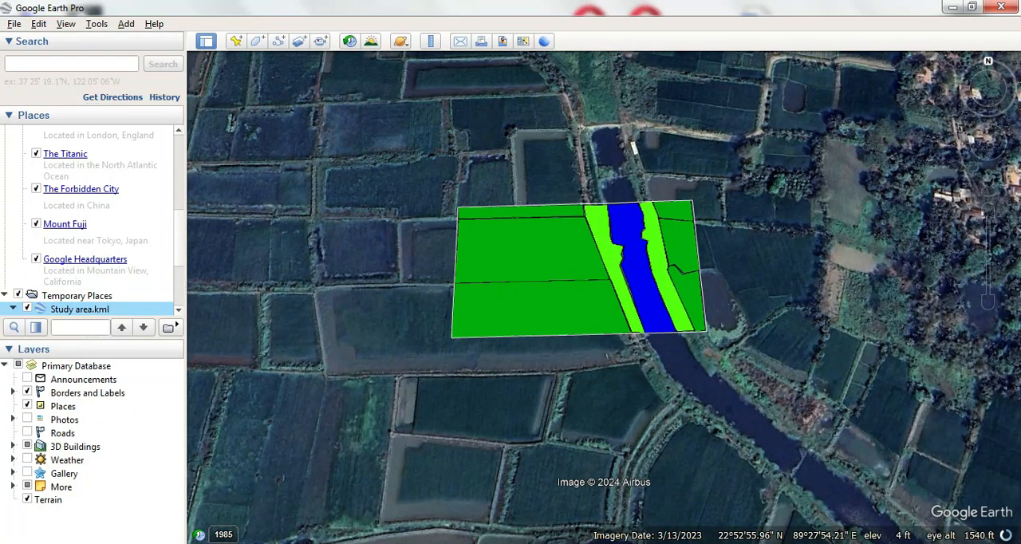